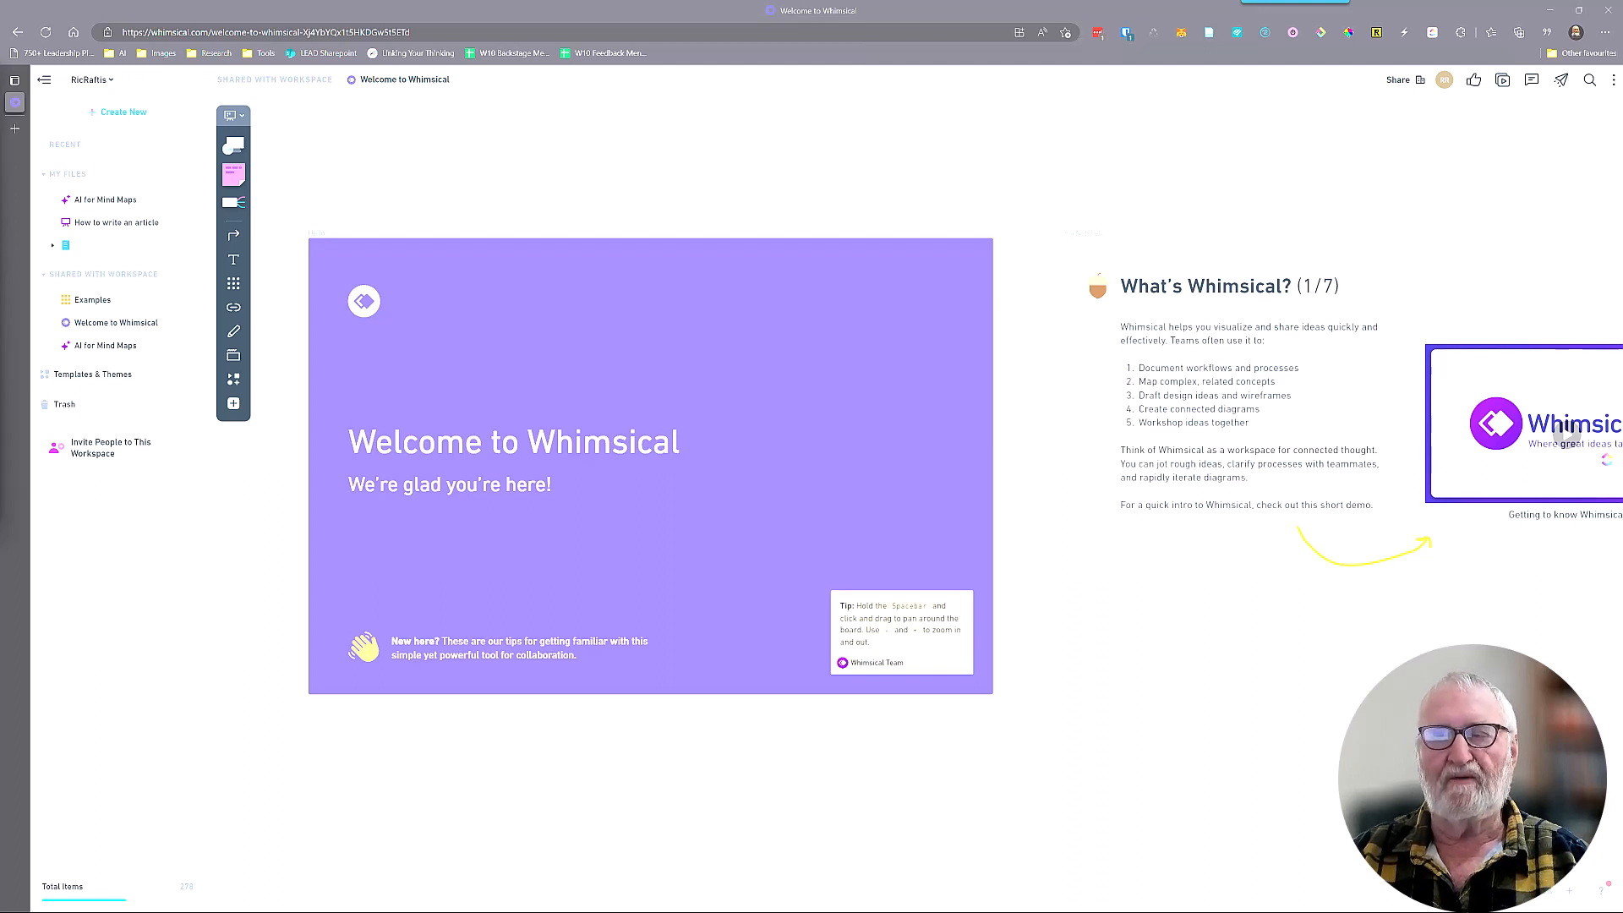
Examine the Welcome to Whimsical board's sections on flowcharts, mind maps, wireframes, connected diagrams and sharing
left_click_drag(1346, 741, 741, 757)
left_click_drag(1304, 713, 688, 706)
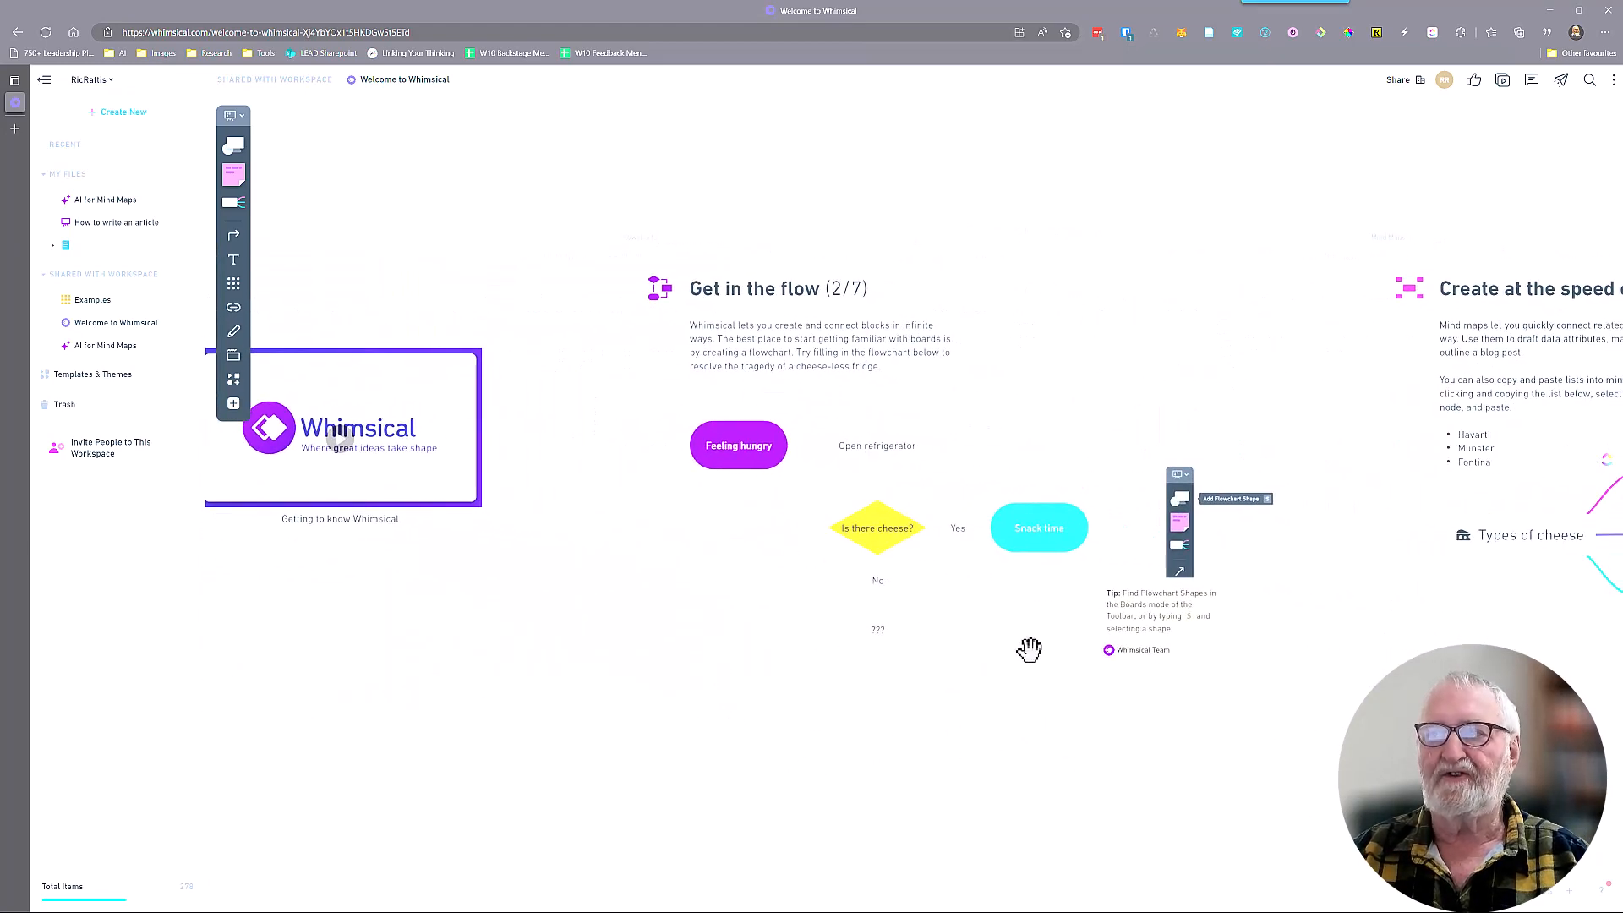
left_click_drag(1420, 638, 718, 620)
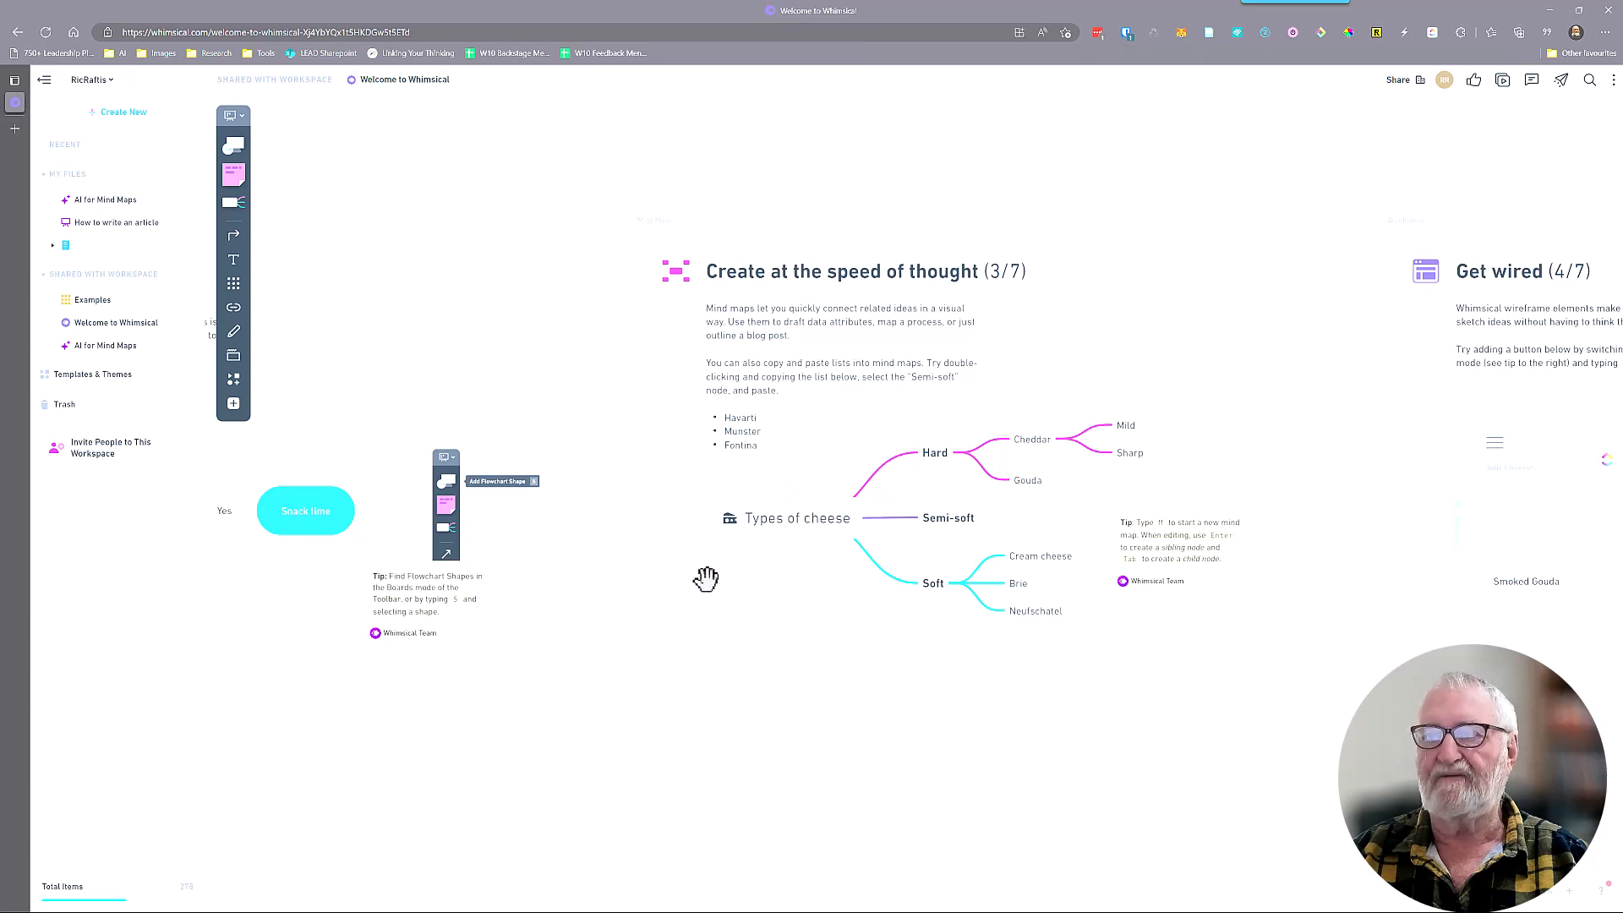
left_click_drag(1308, 652, 671, 663)
left_click_drag(1224, 694, 1001, 677)
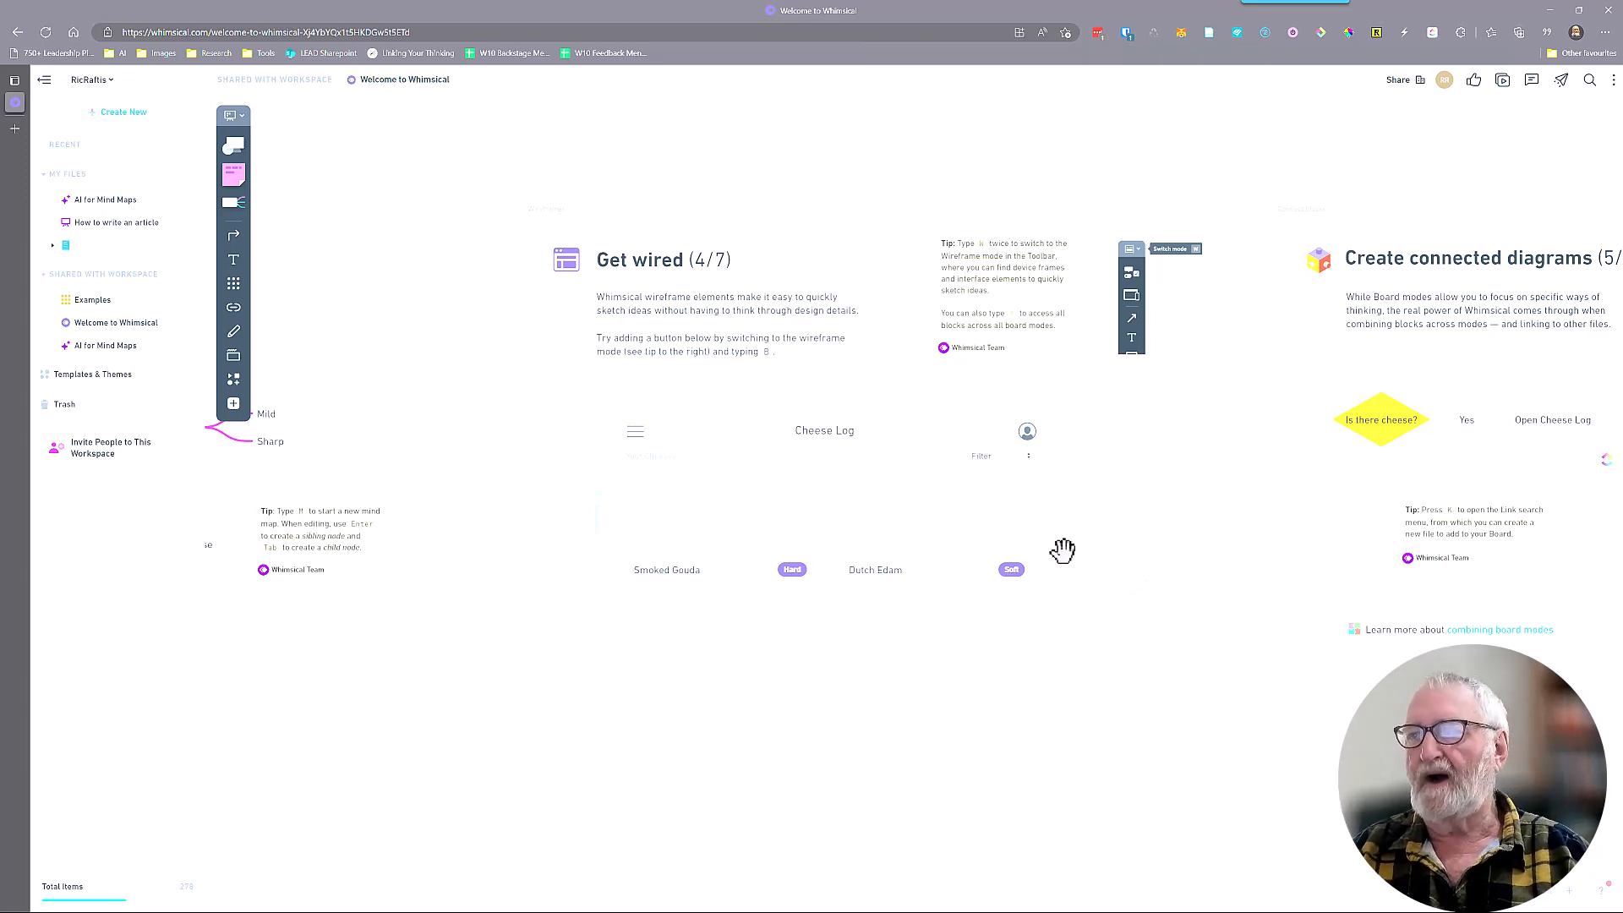
left_click_drag(1119, 559, 395, 596)
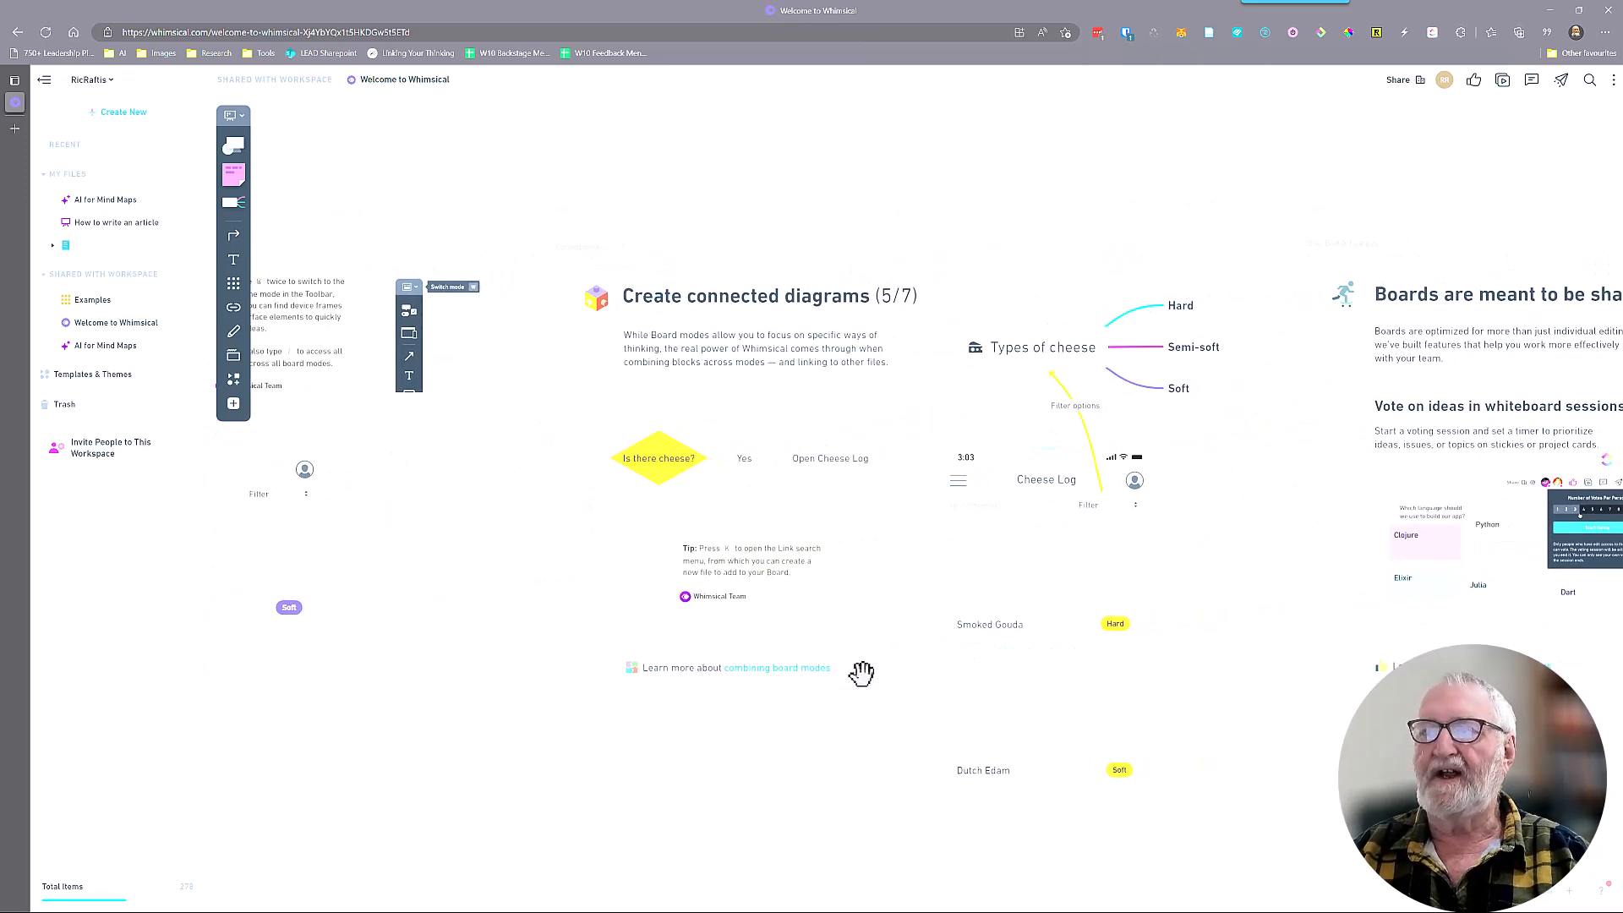
left_click_drag(861, 674, 779, 485)
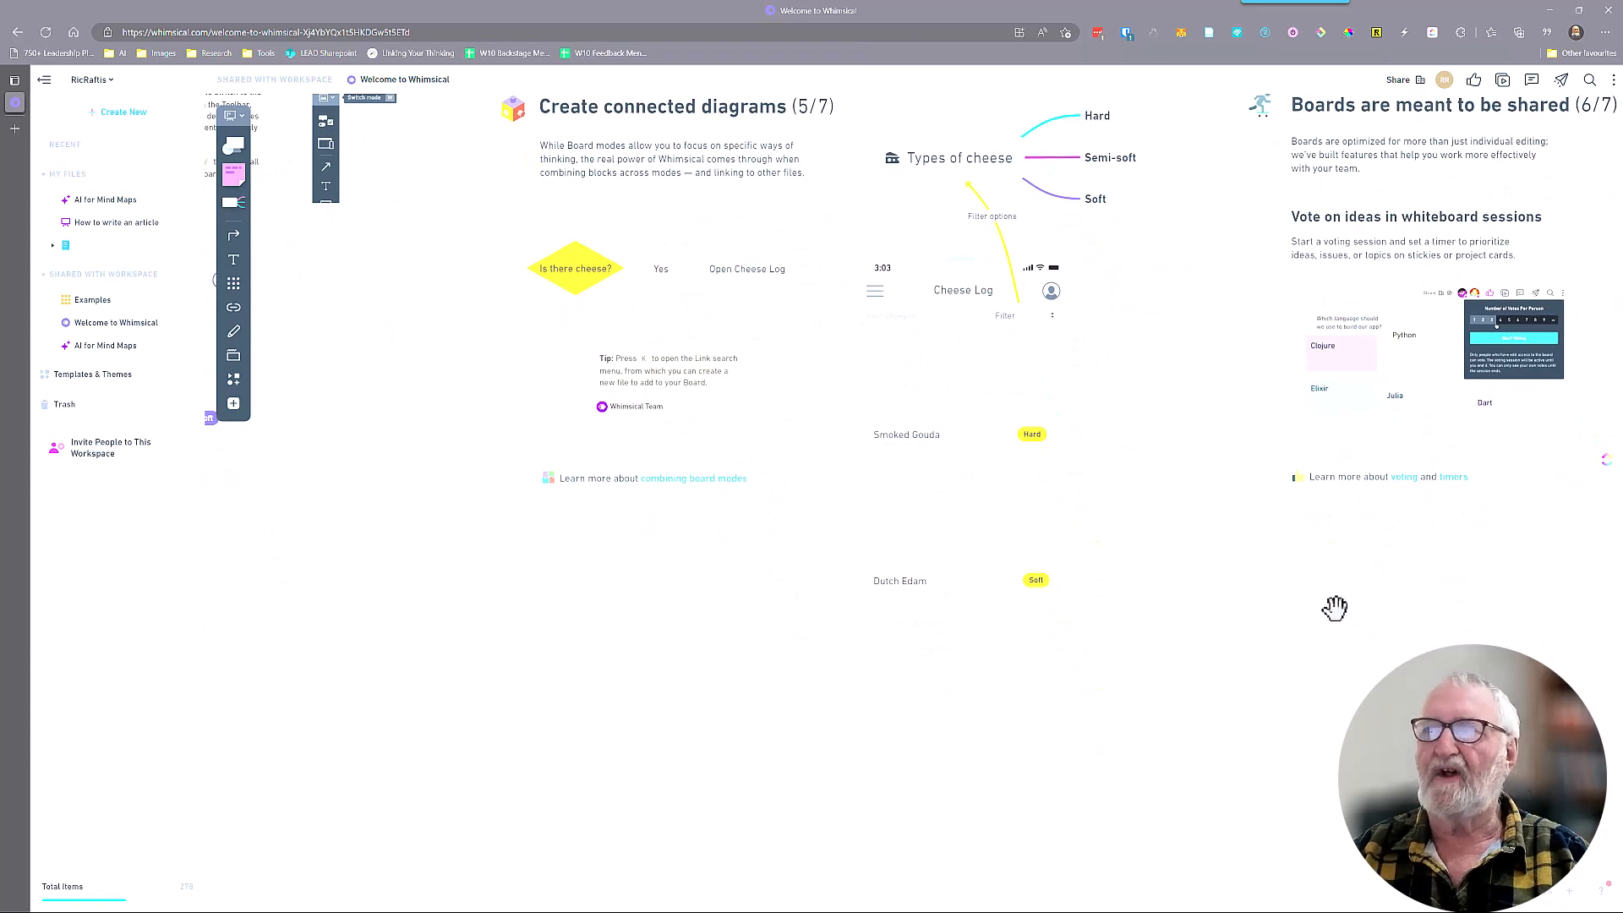
left_click_drag(1337, 616, 642, 696)
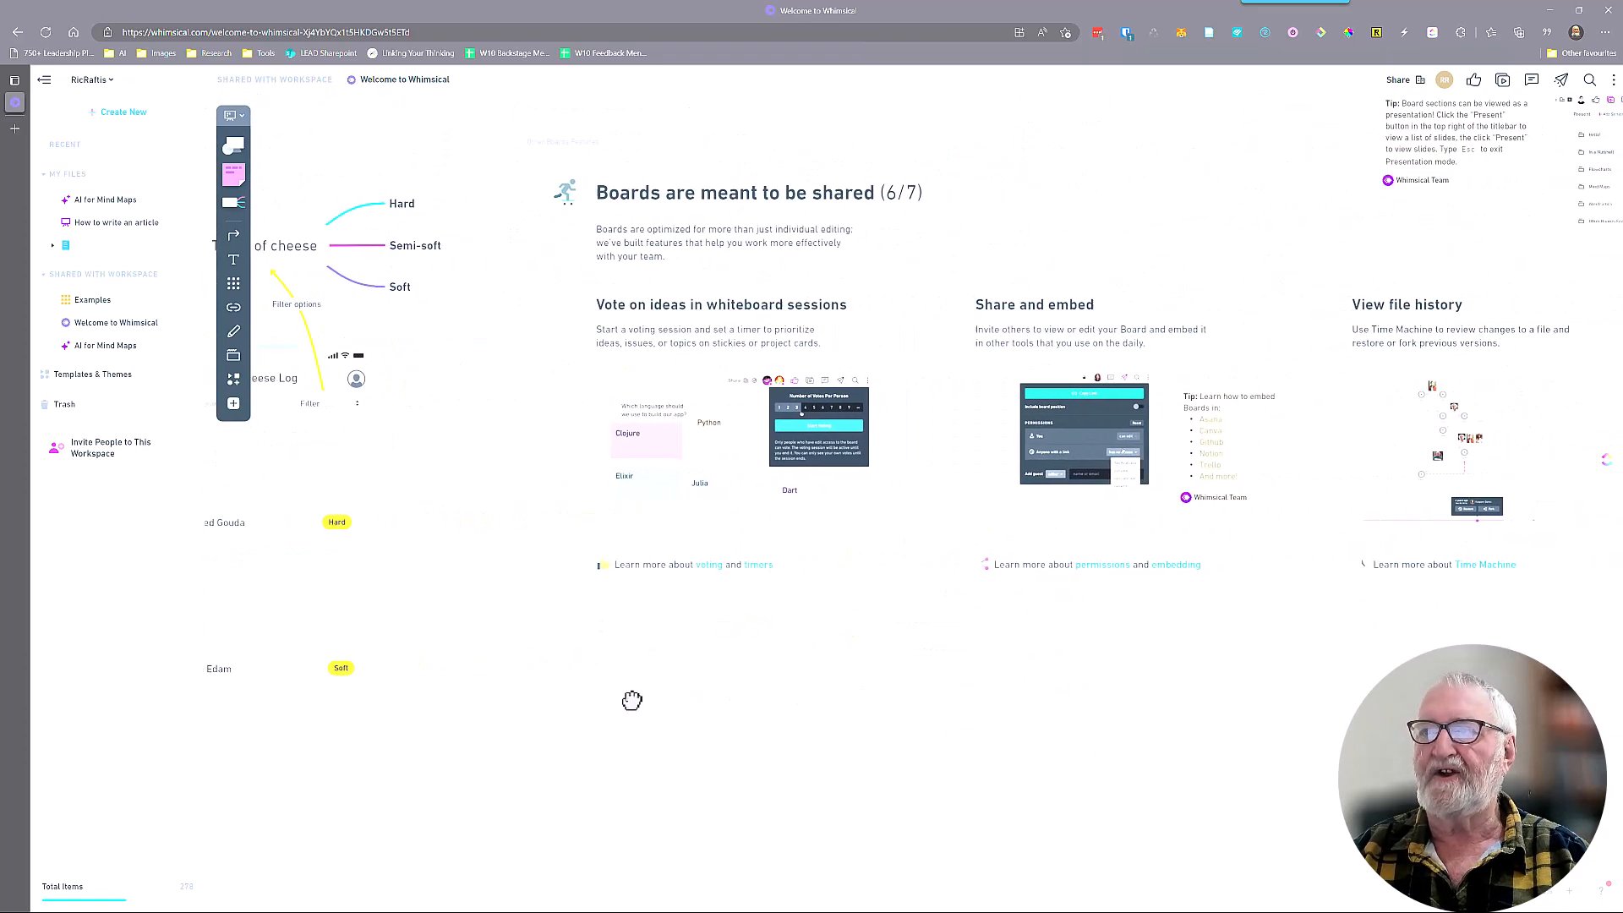
left_click_drag(1107, 662, 870, 674)
left_click_drag(1373, 662, 964, 689)
left_click_drag(1387, 694, 921, 739)
left_click_drag(1261, 744, 1193, 742)
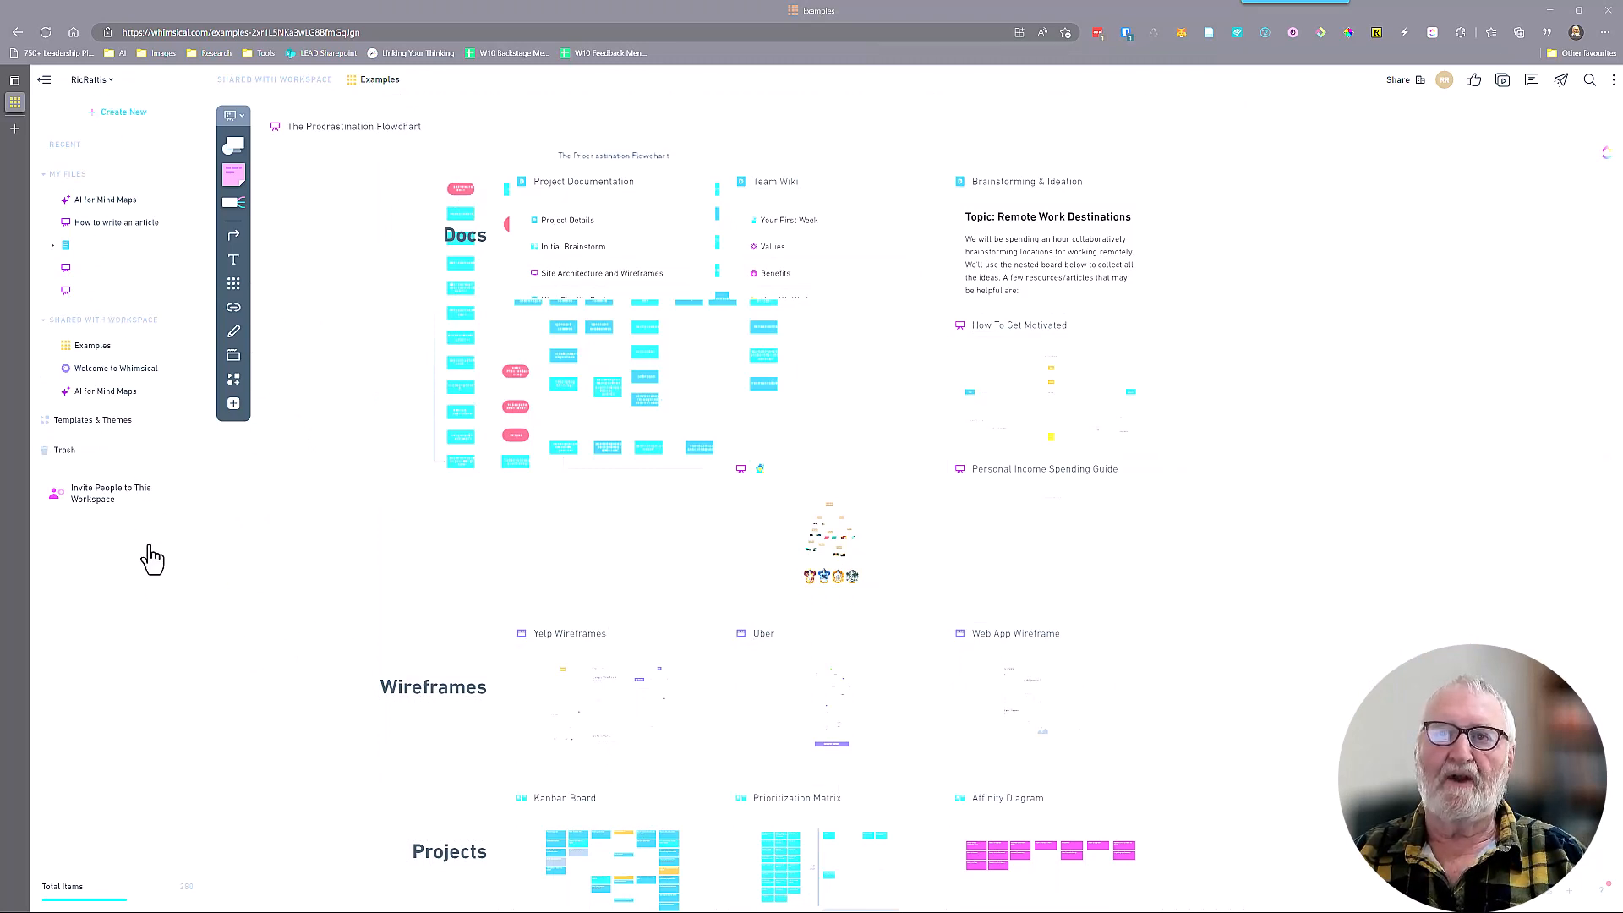
Create a new board and add a mind map with the central topic "How to create a video for Youtube"
left_click(125, 116)
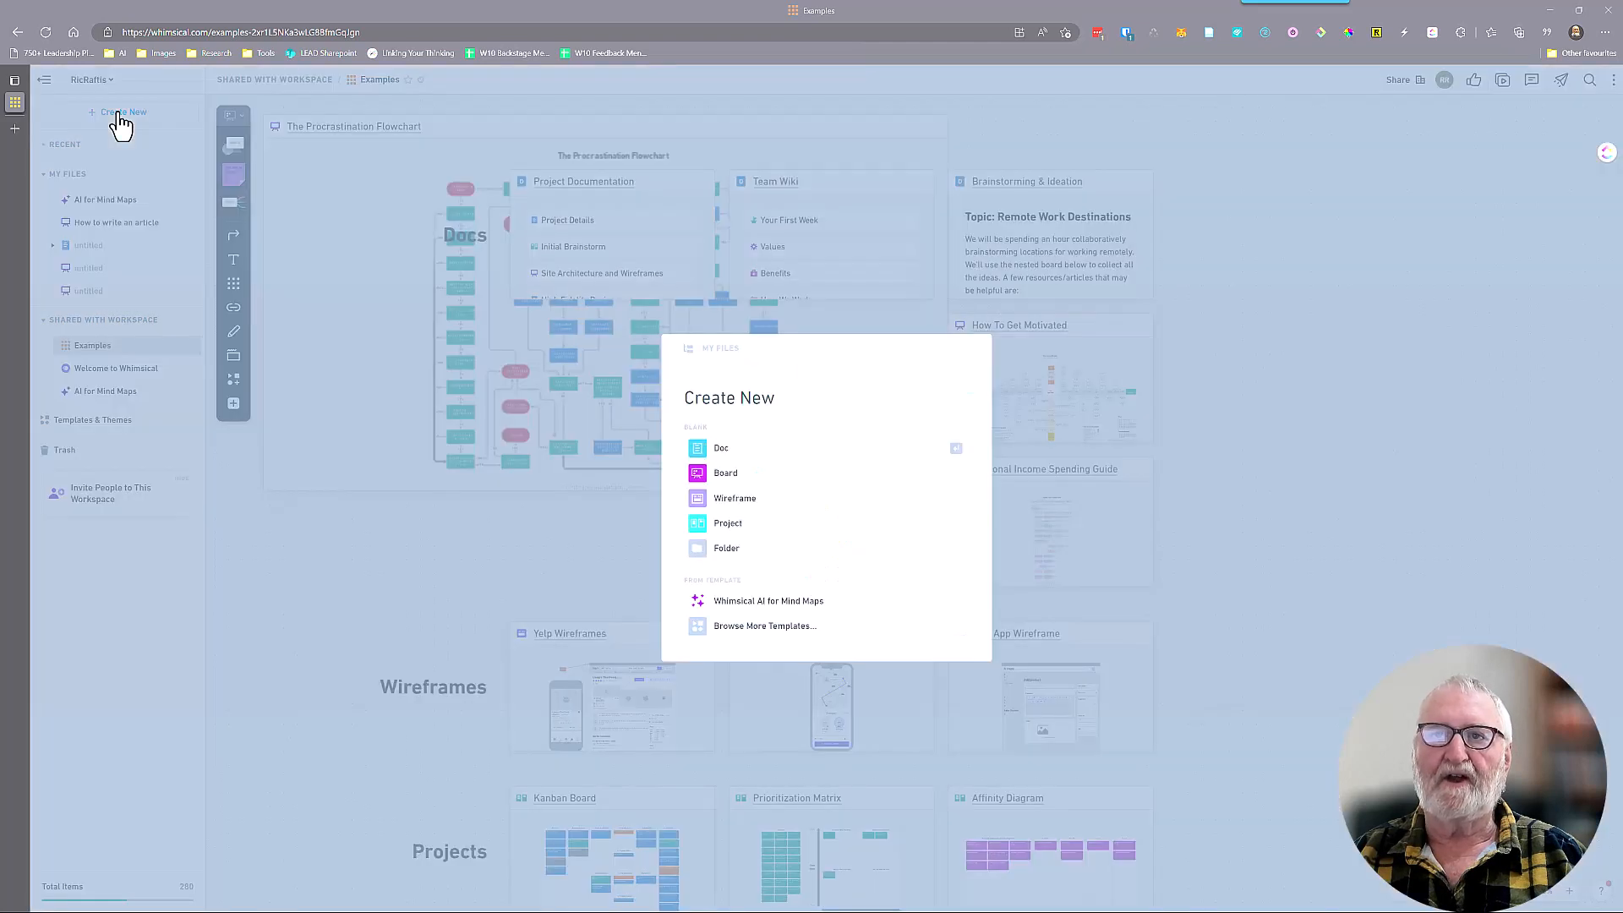
left_click(721, 475)
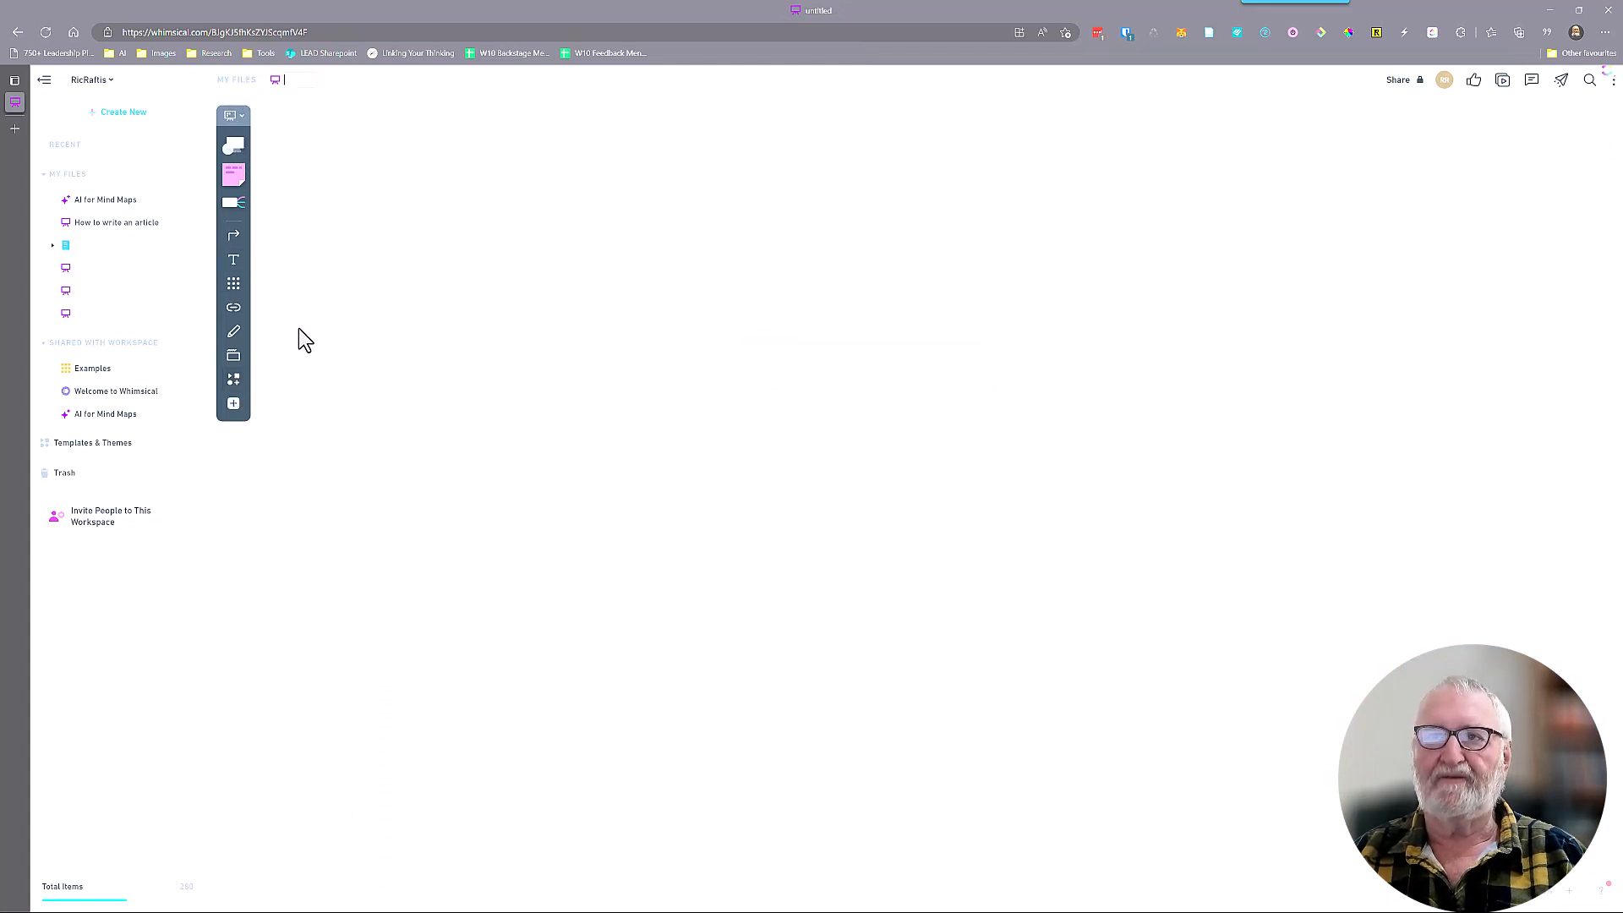
left_click(232, 210)
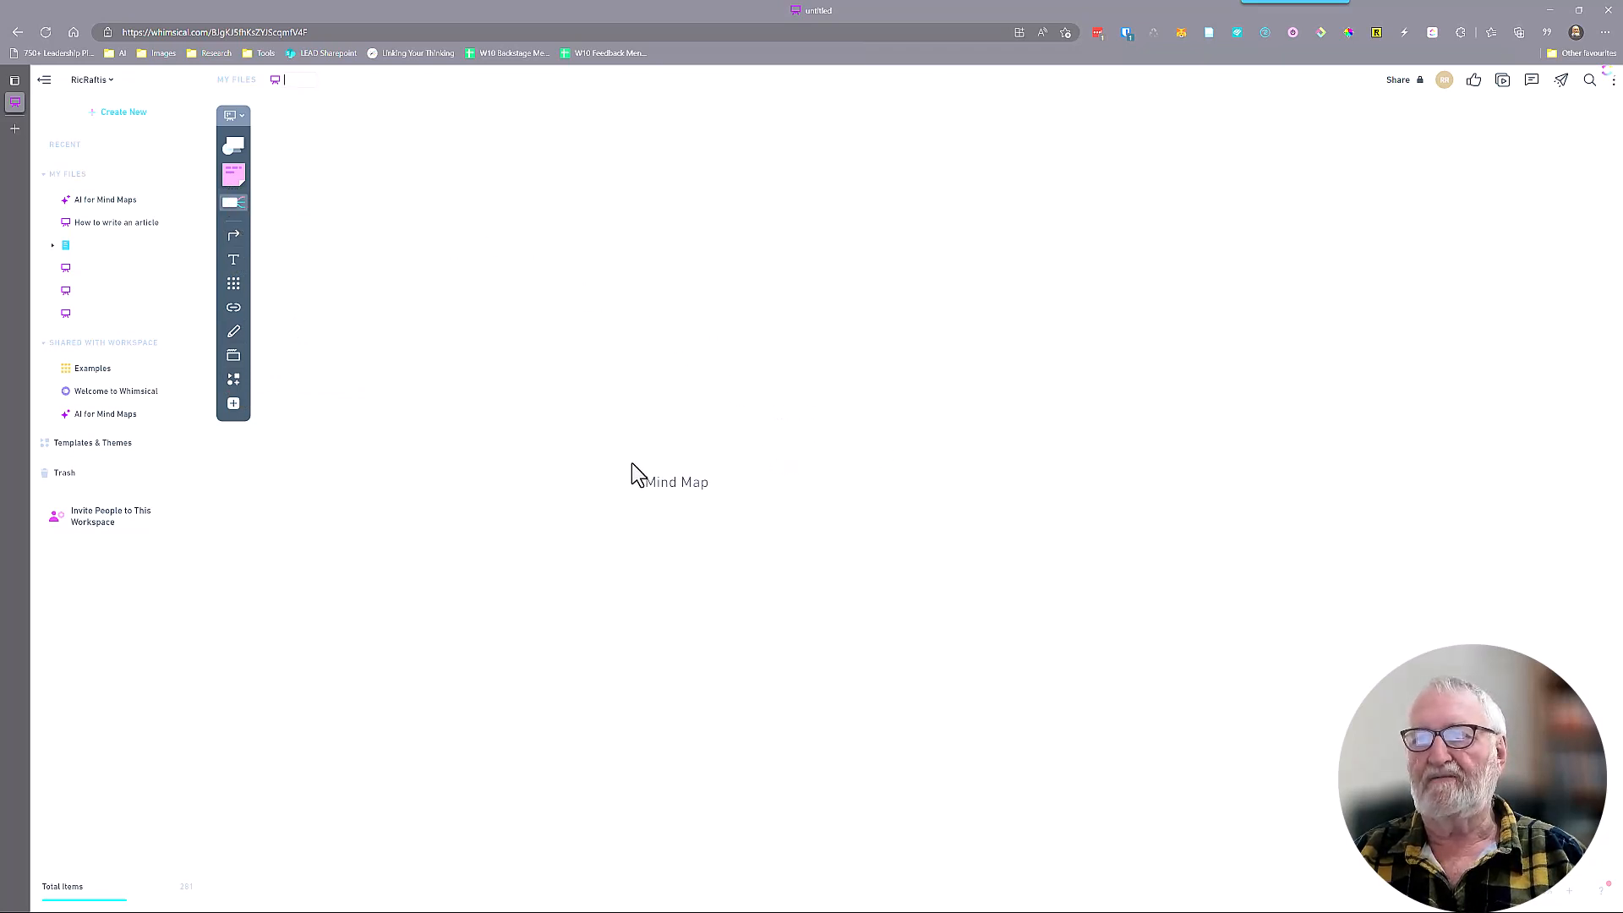
left_click(605, 434)
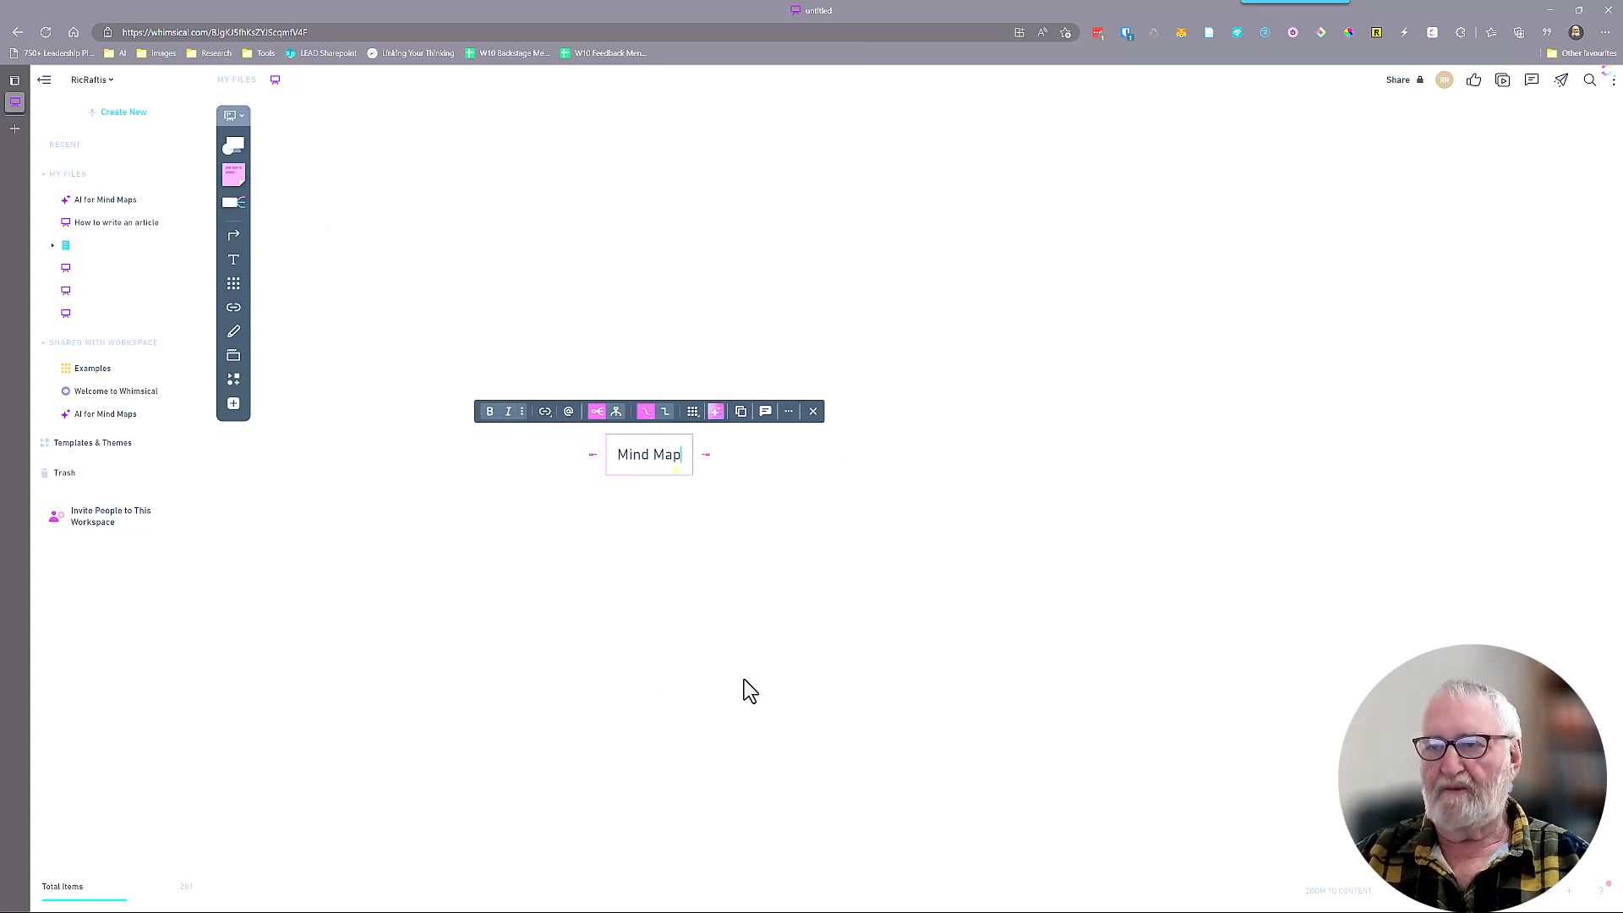
type("How ")
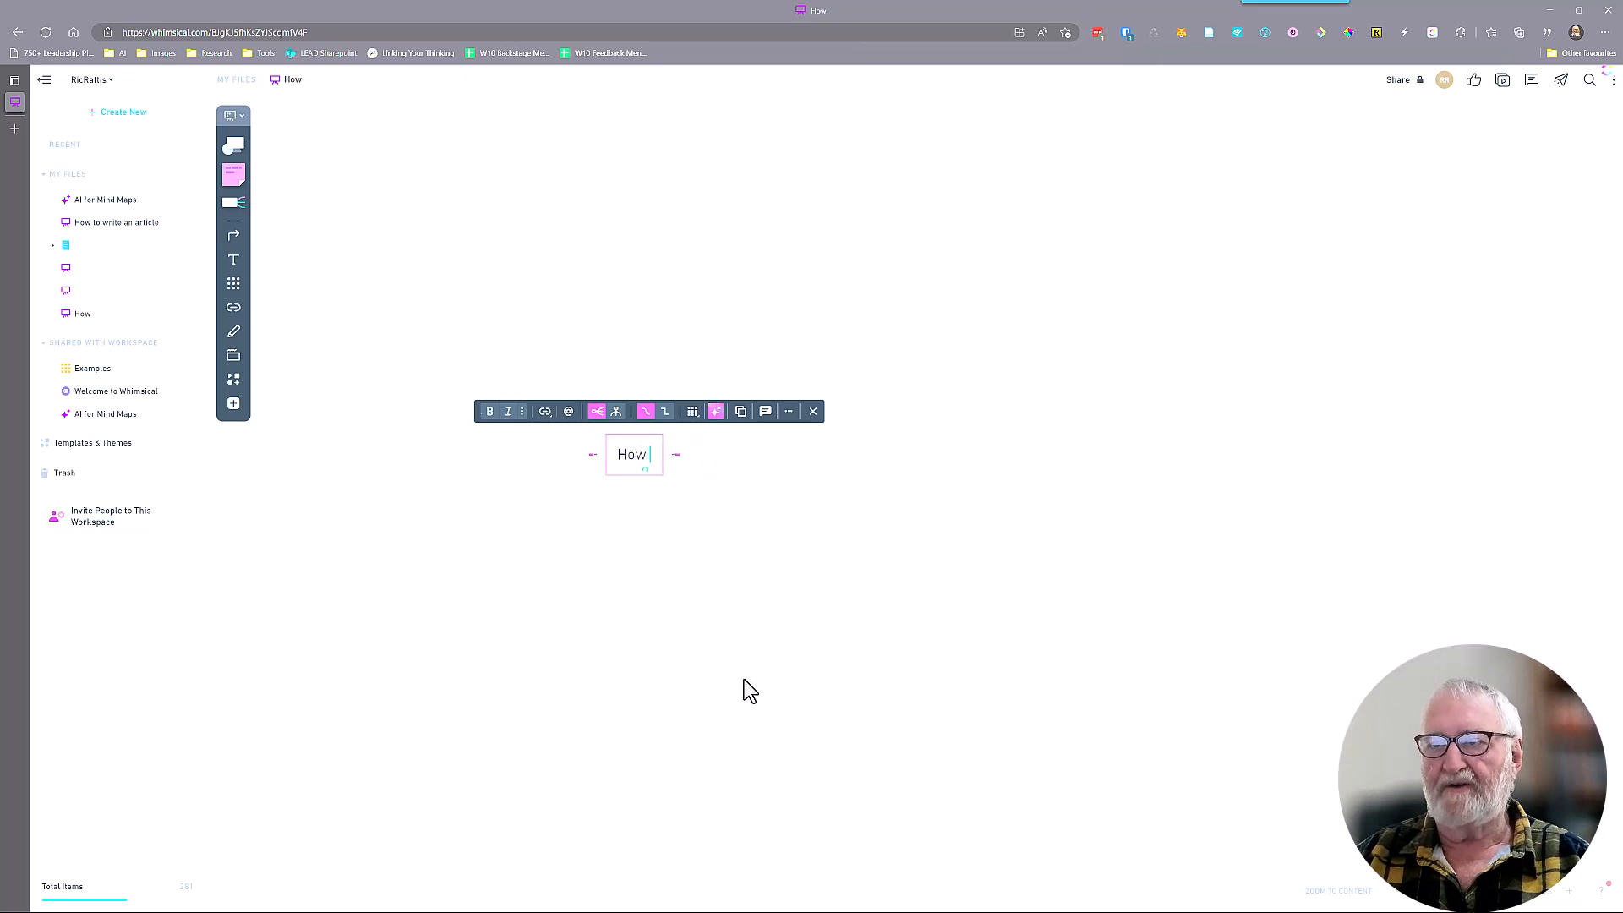
type("to create ")
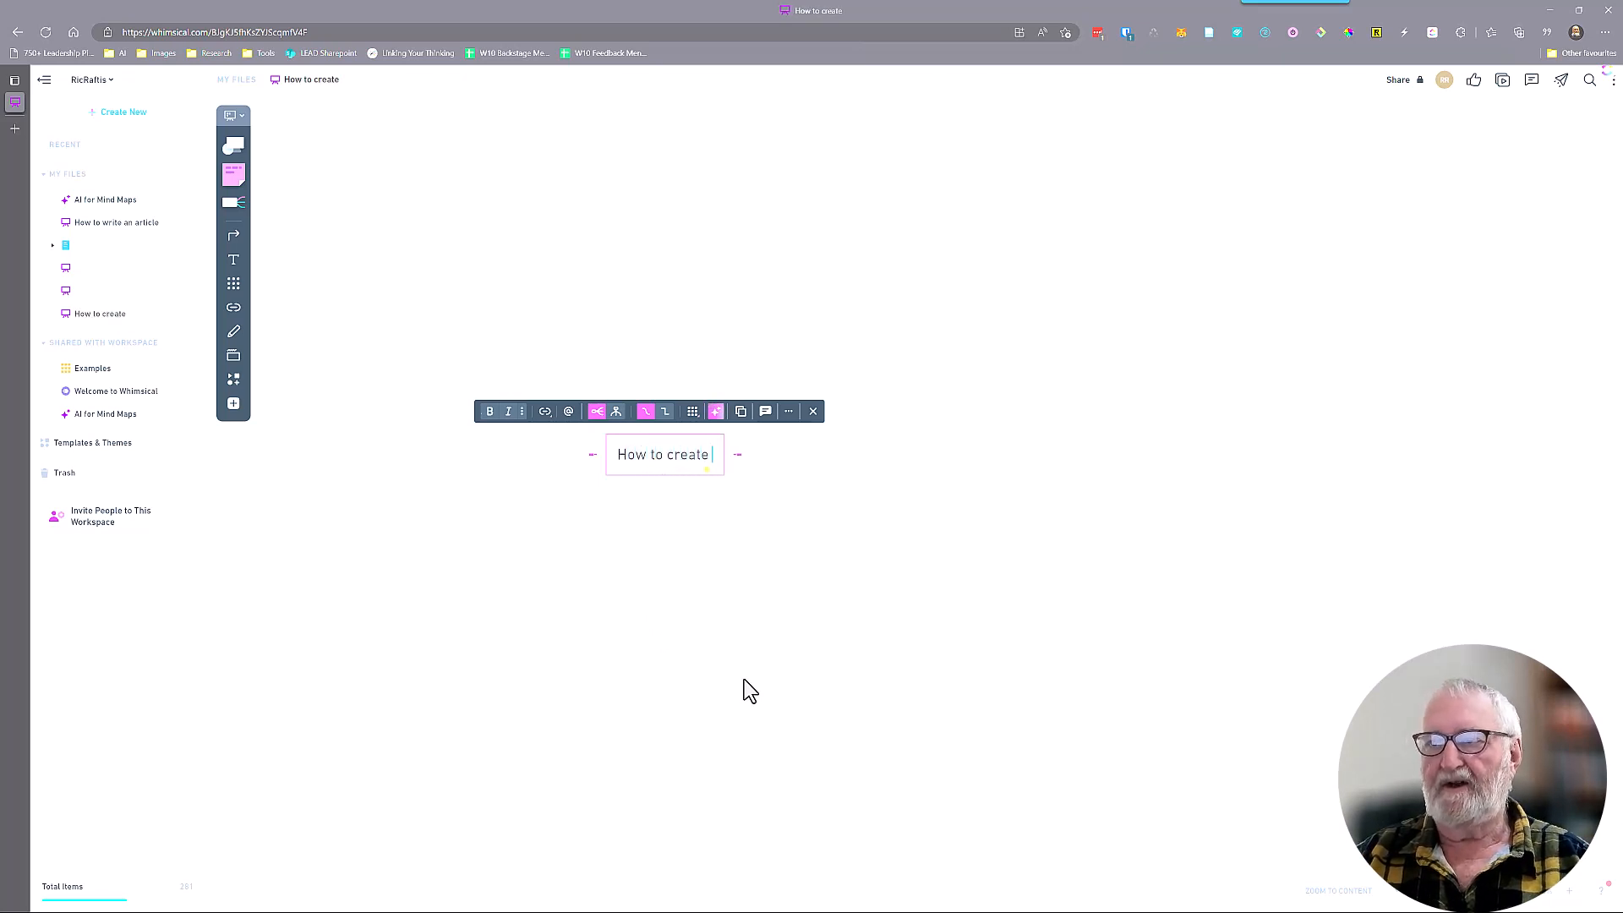
type("a video")
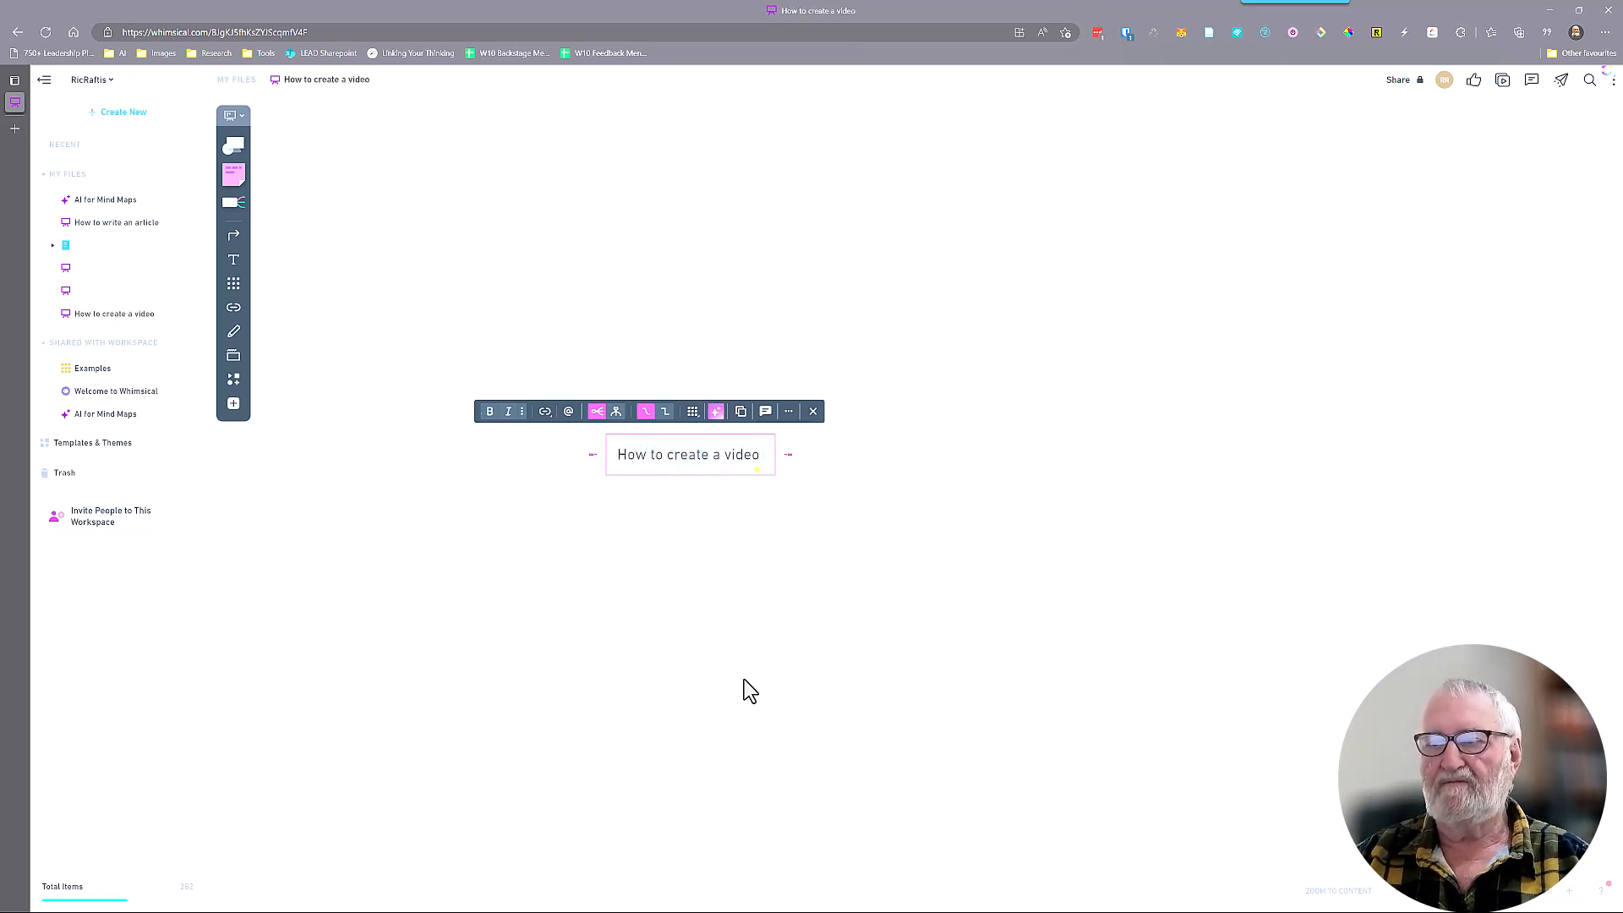
type(" for Youtube")
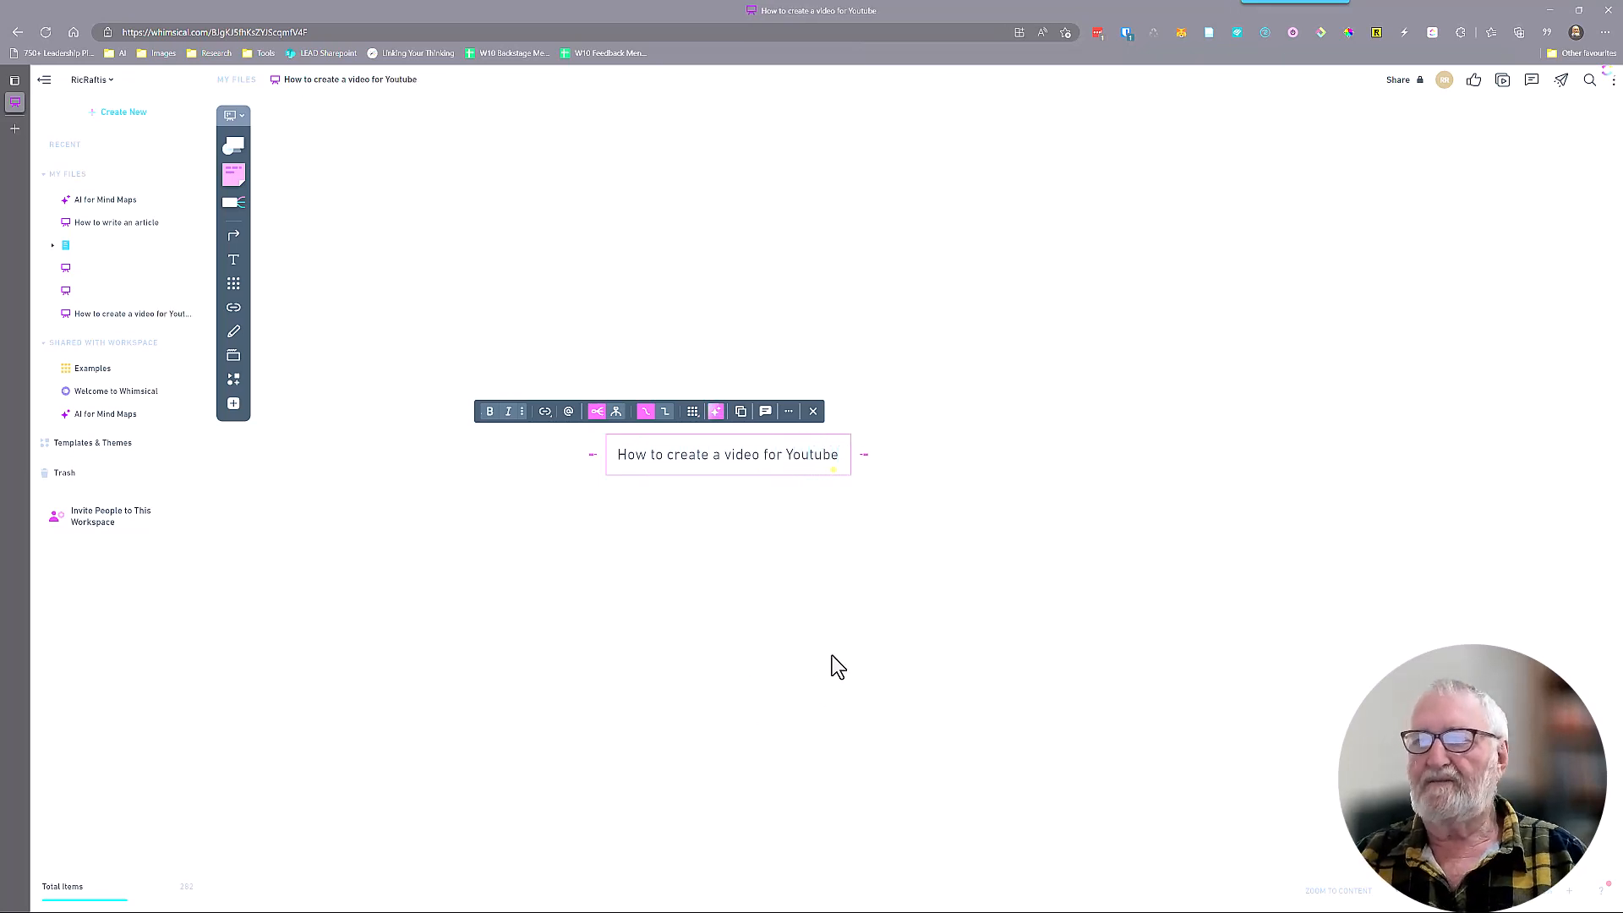
Generate AI idea branches for the central topic "How to create a video for Youtube"
left_click(797, 522)
left_click(774, 468)
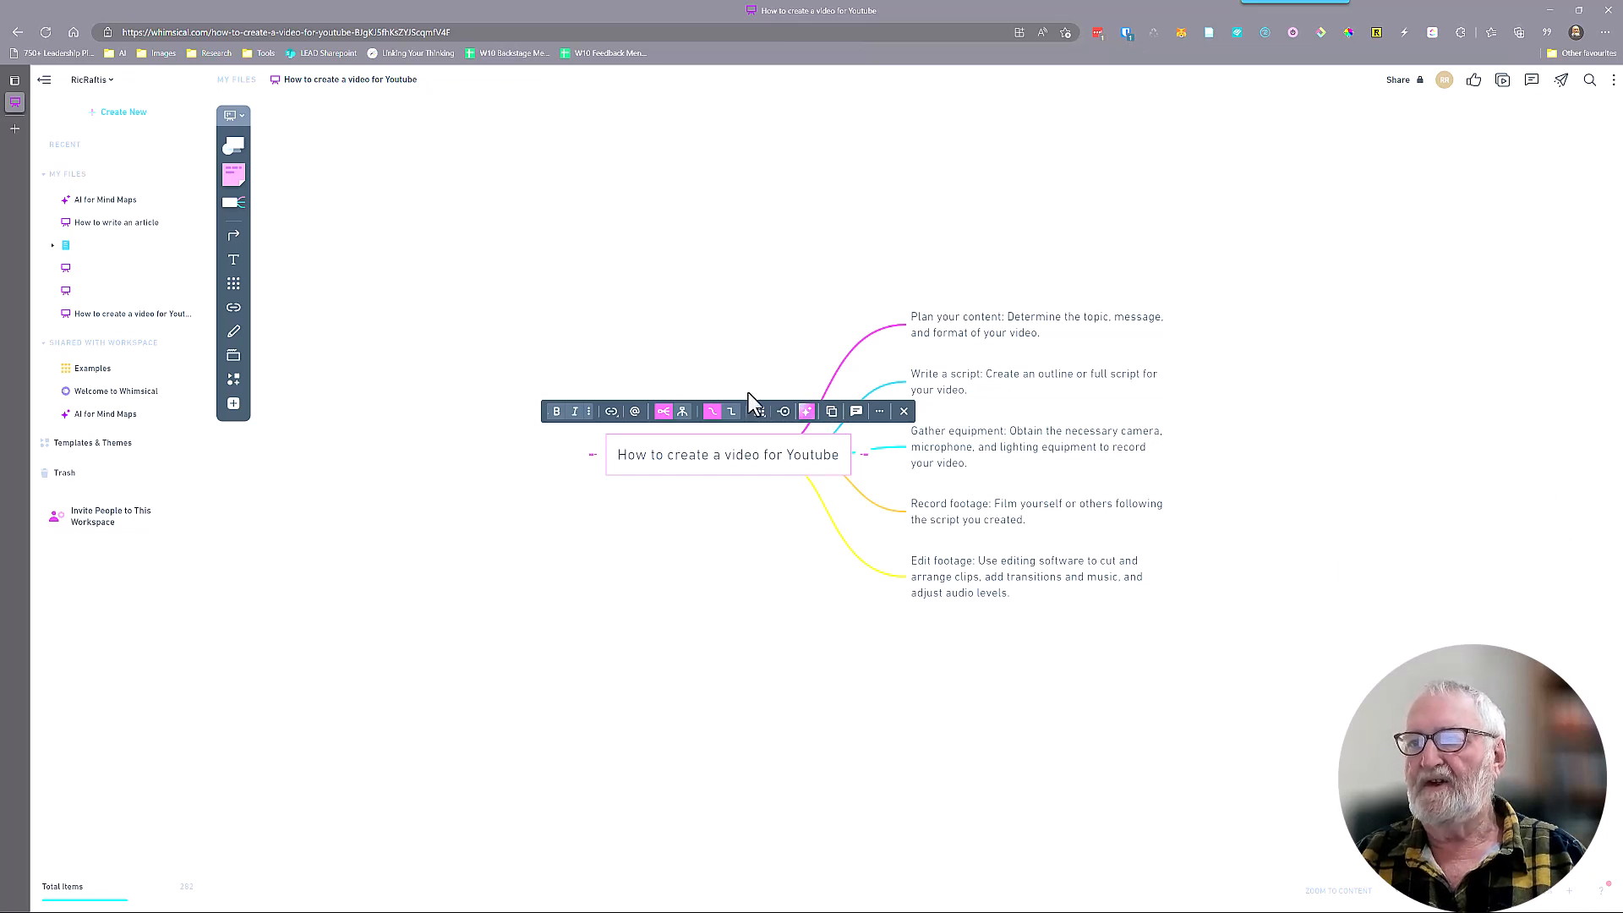
left_click(903, 411)
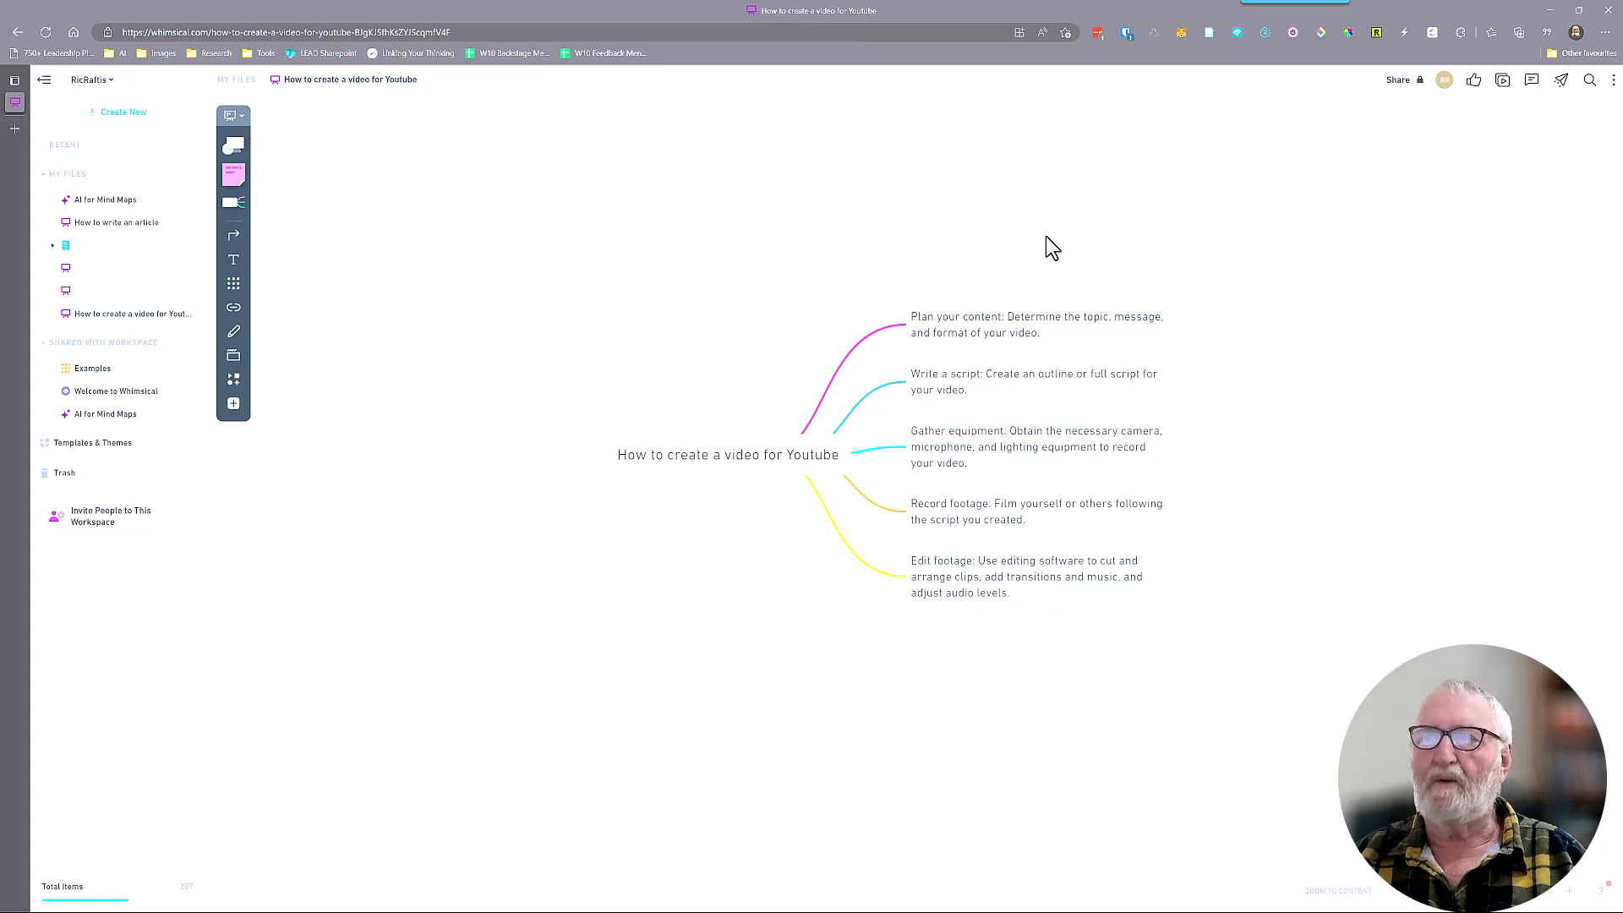
Generate AI sub-ideas for the "Plan your content" branch
left_click(988, 332)
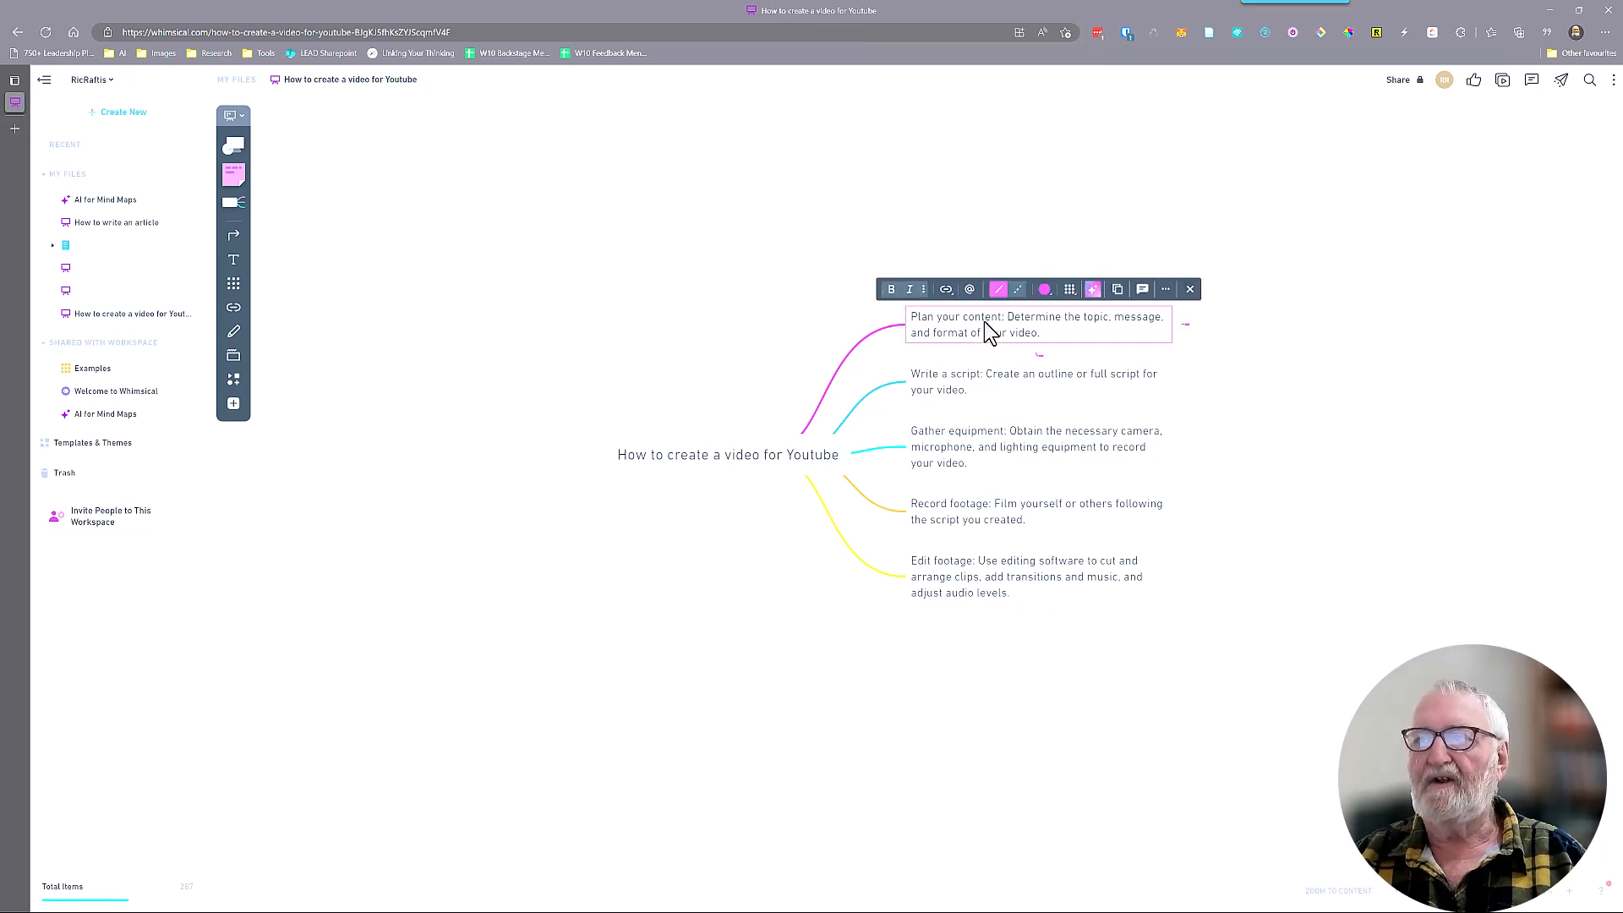
left_click(1093, 289)
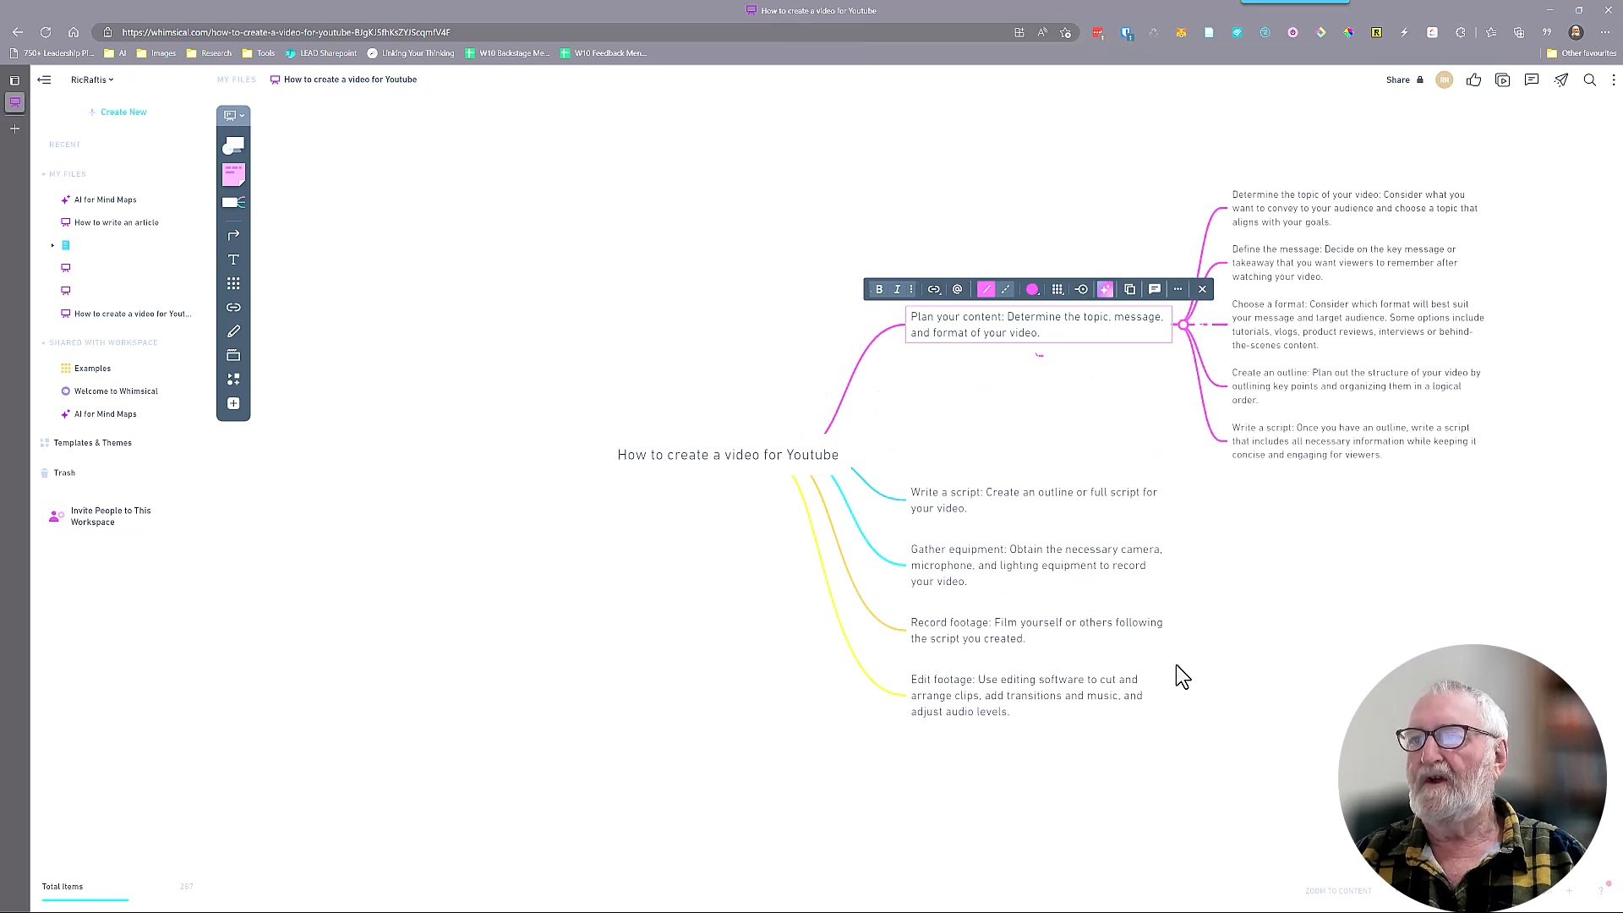
left_click(1202, 290)
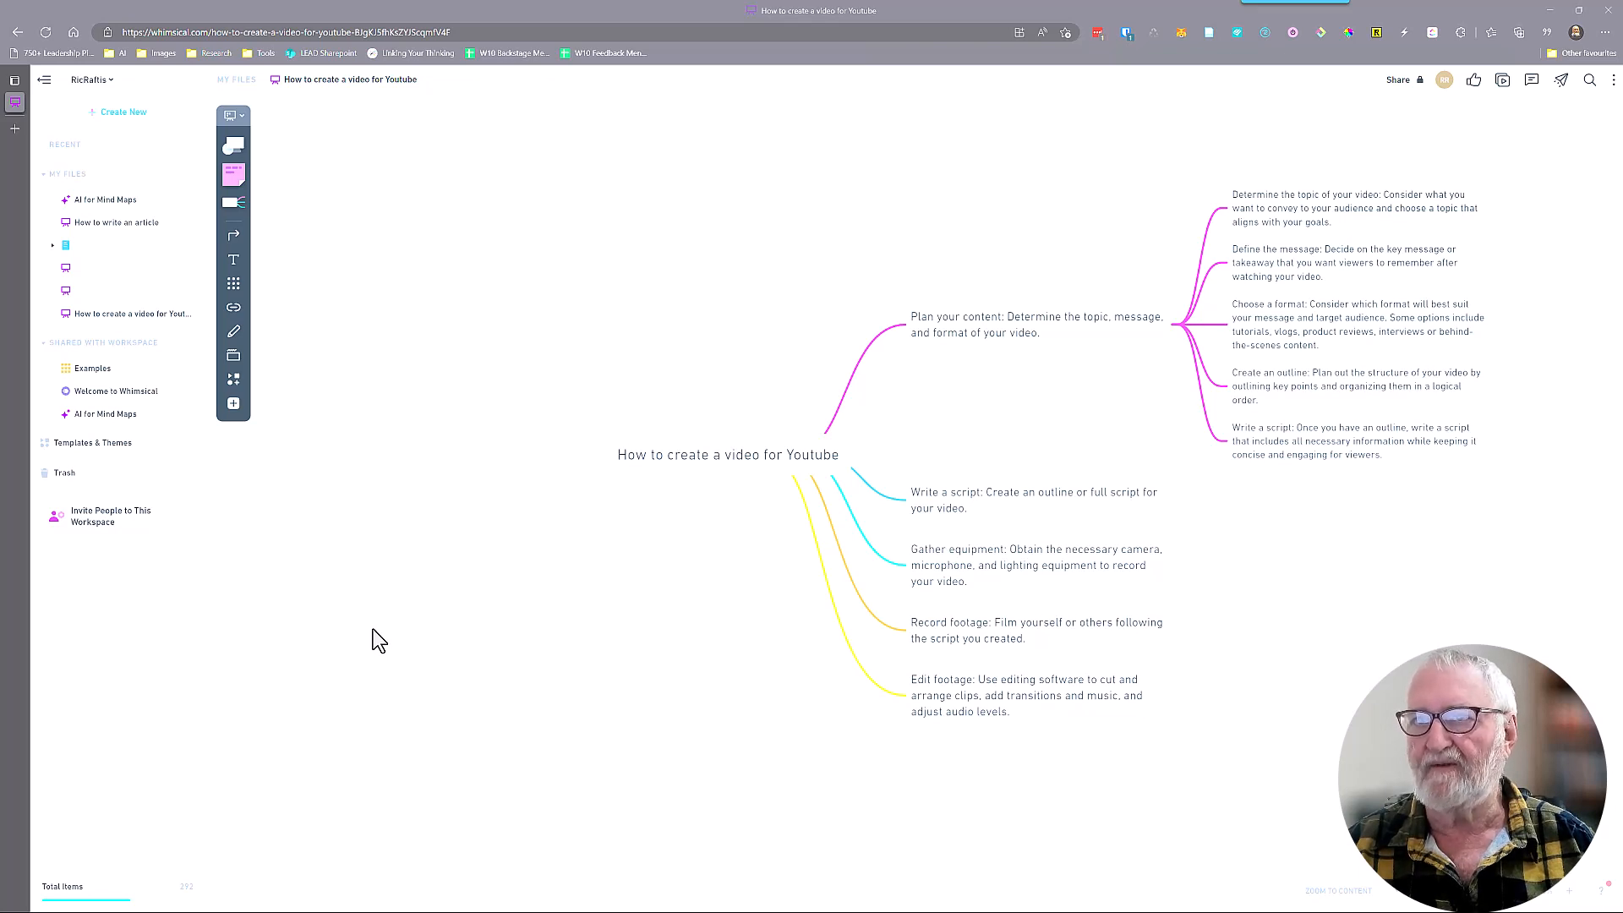
Draw a connector from the "Plan your content" node to the empty area up and left of it, and place a pale yellow sticky note at its end
left_click(235, 237)
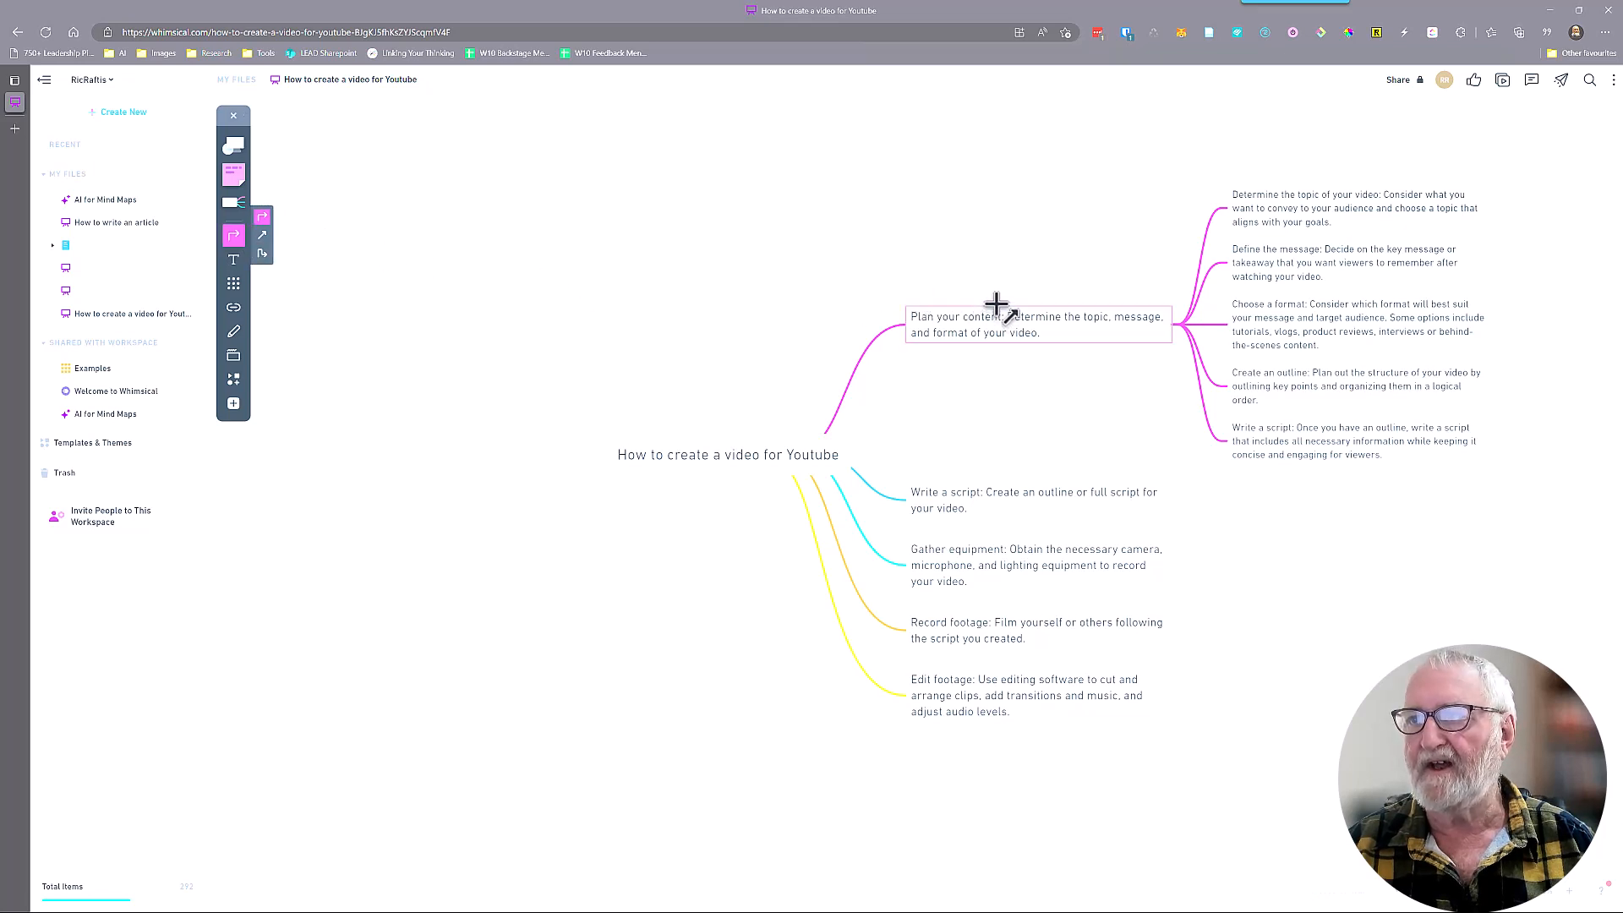
left_click_drag(996, 311, 633, 224)
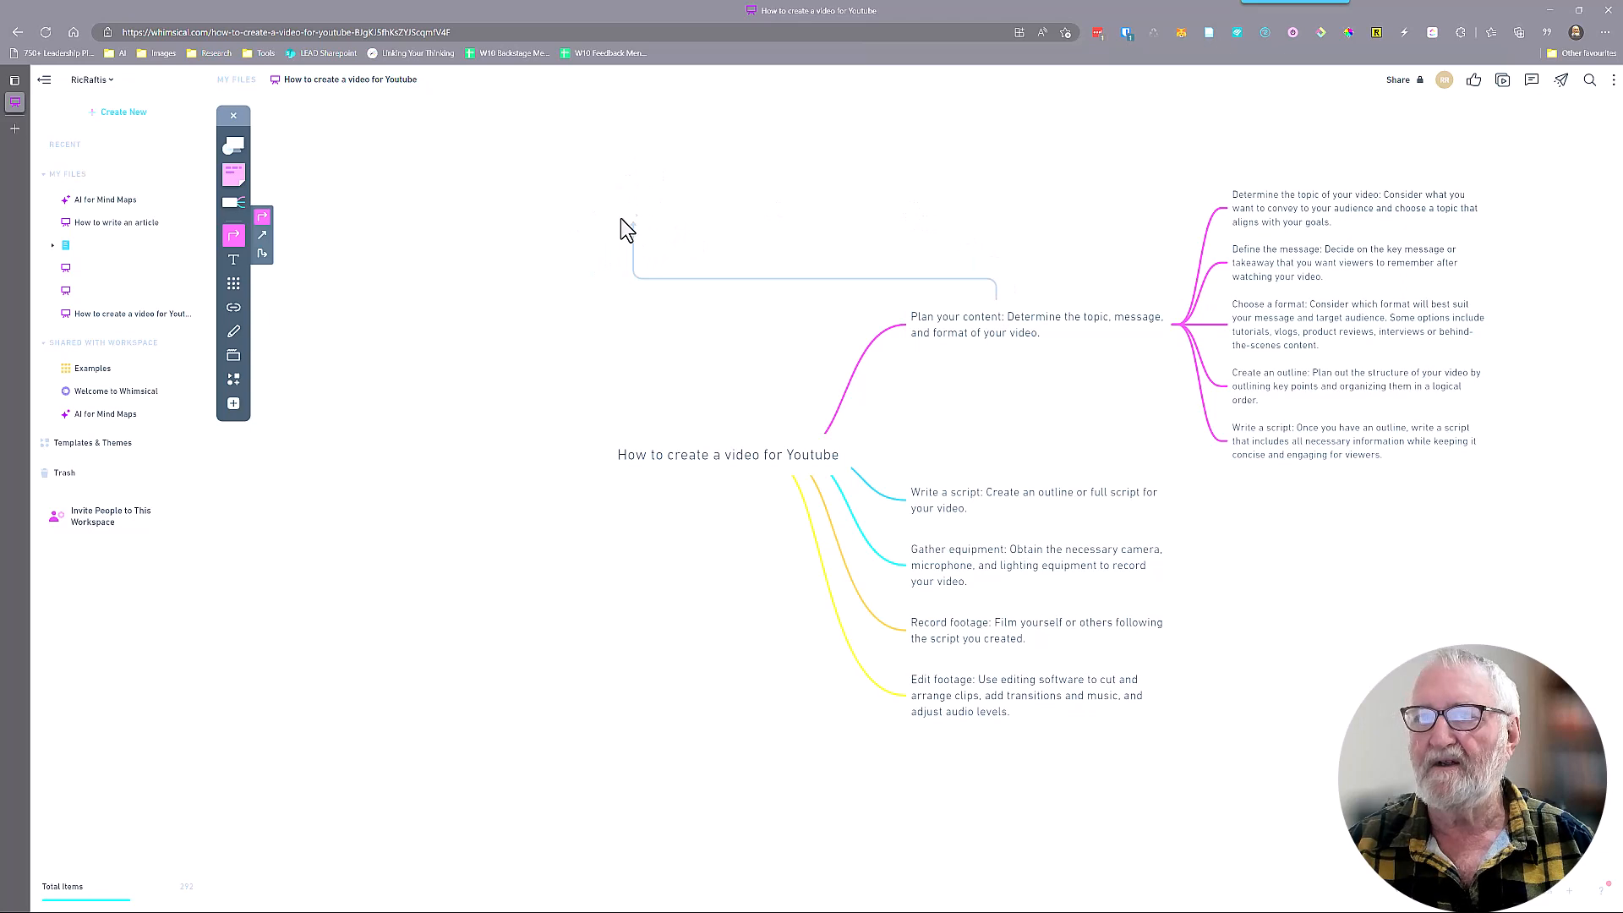
left_click(239, 181)
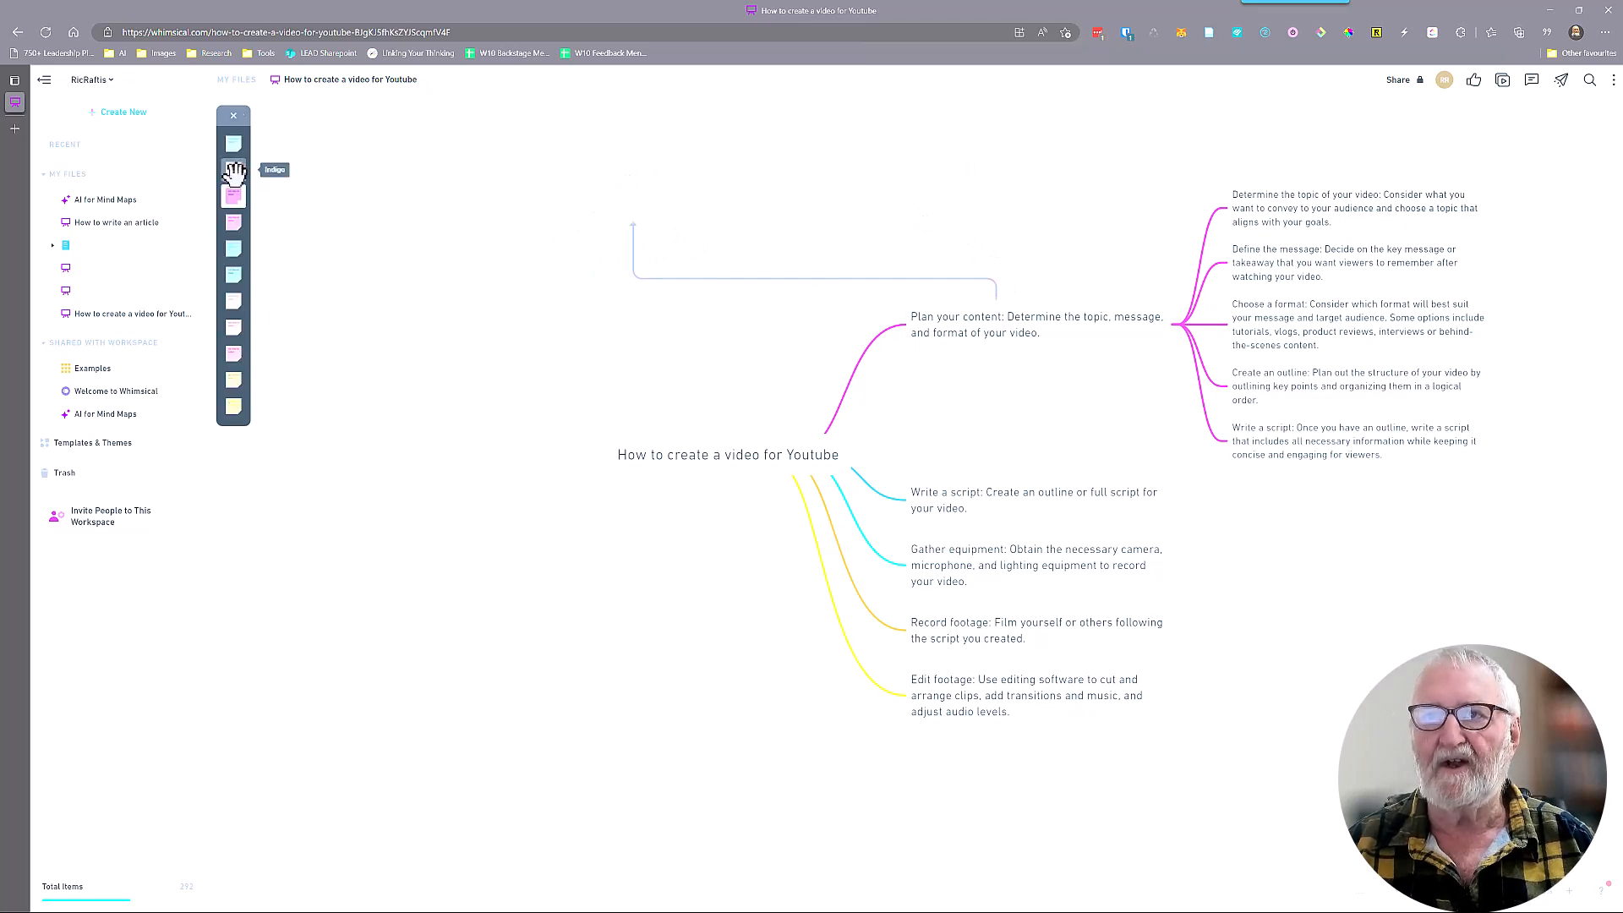
left_click(232, 405)
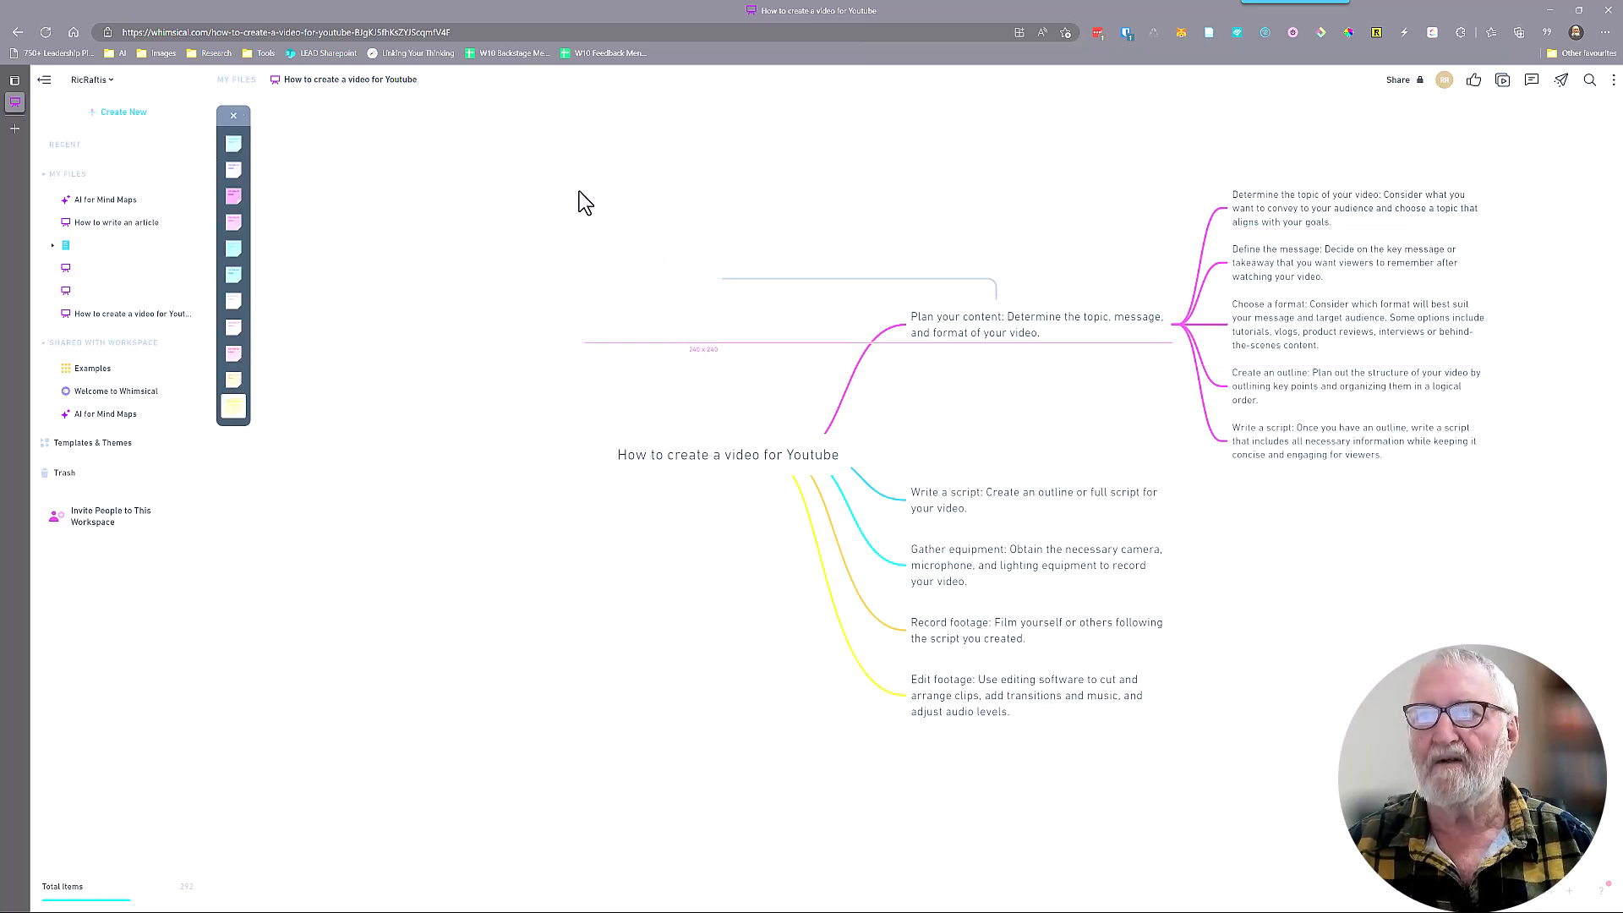
left_click(572, 131)
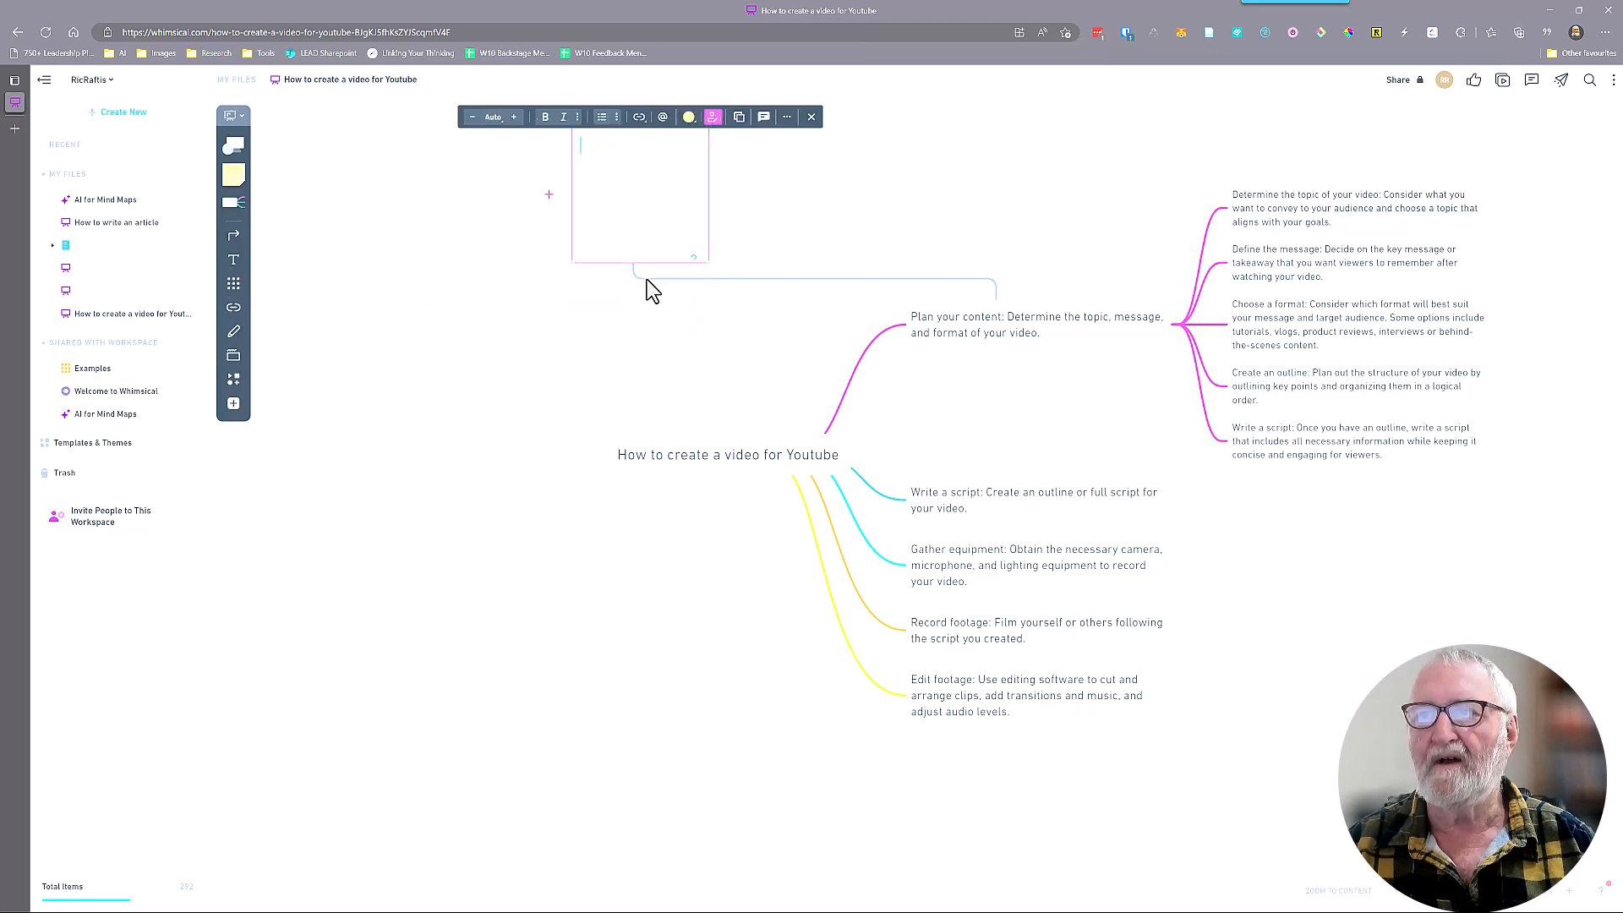
Enter "Write a brief article on creating a video." in the sticky note at the connector's end
left_click(647, 279)
left_click(595, 156)
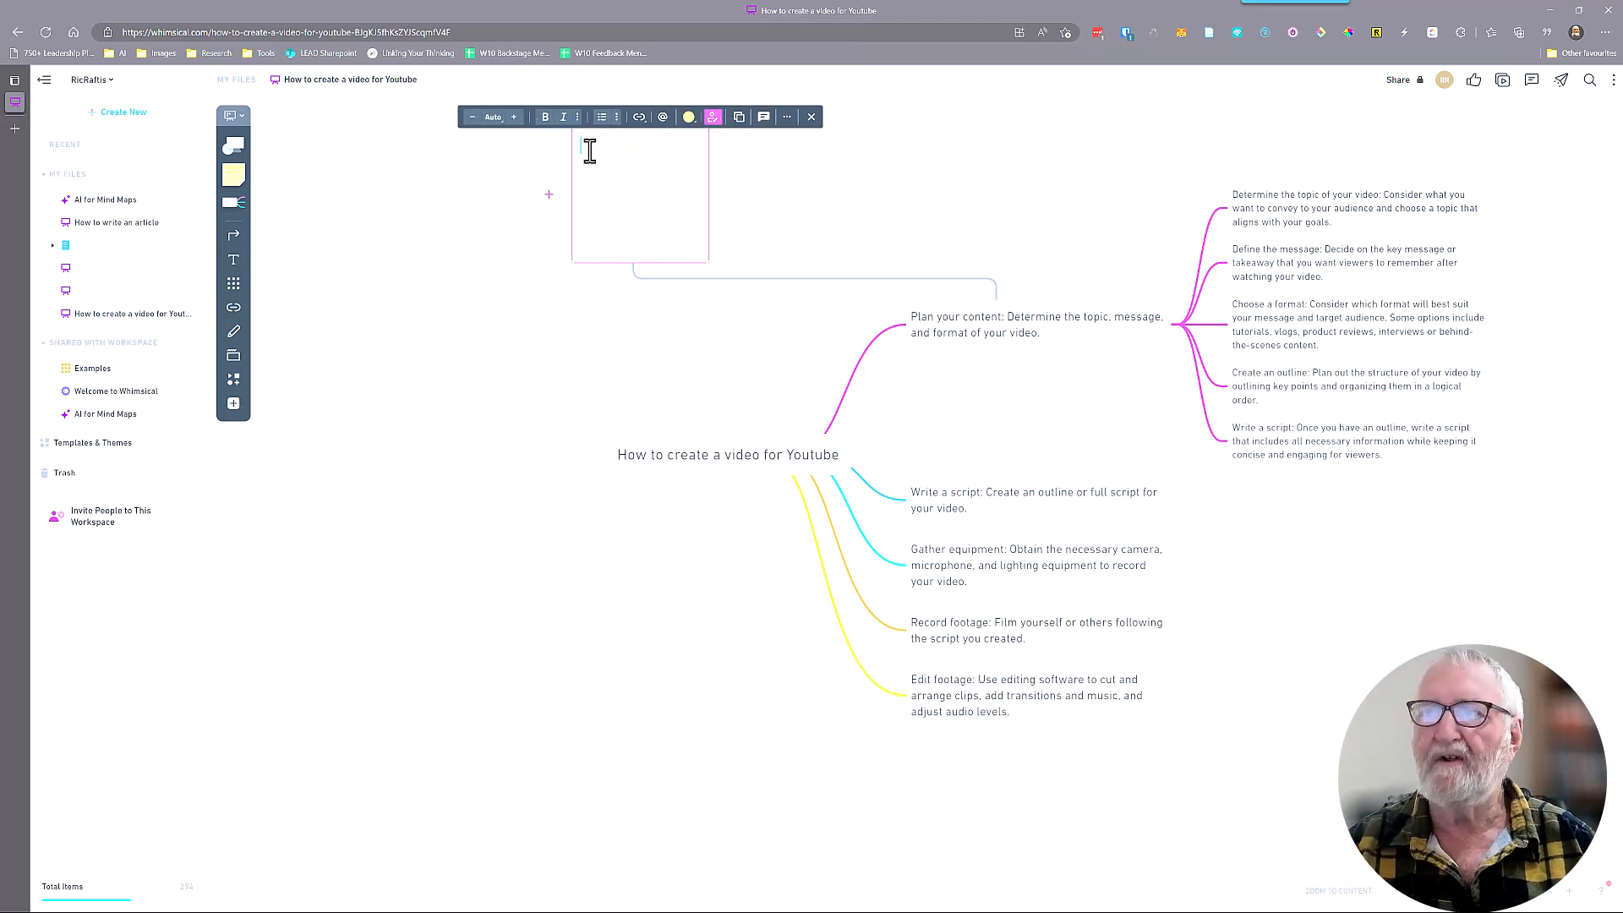
type("Write a brief ar")
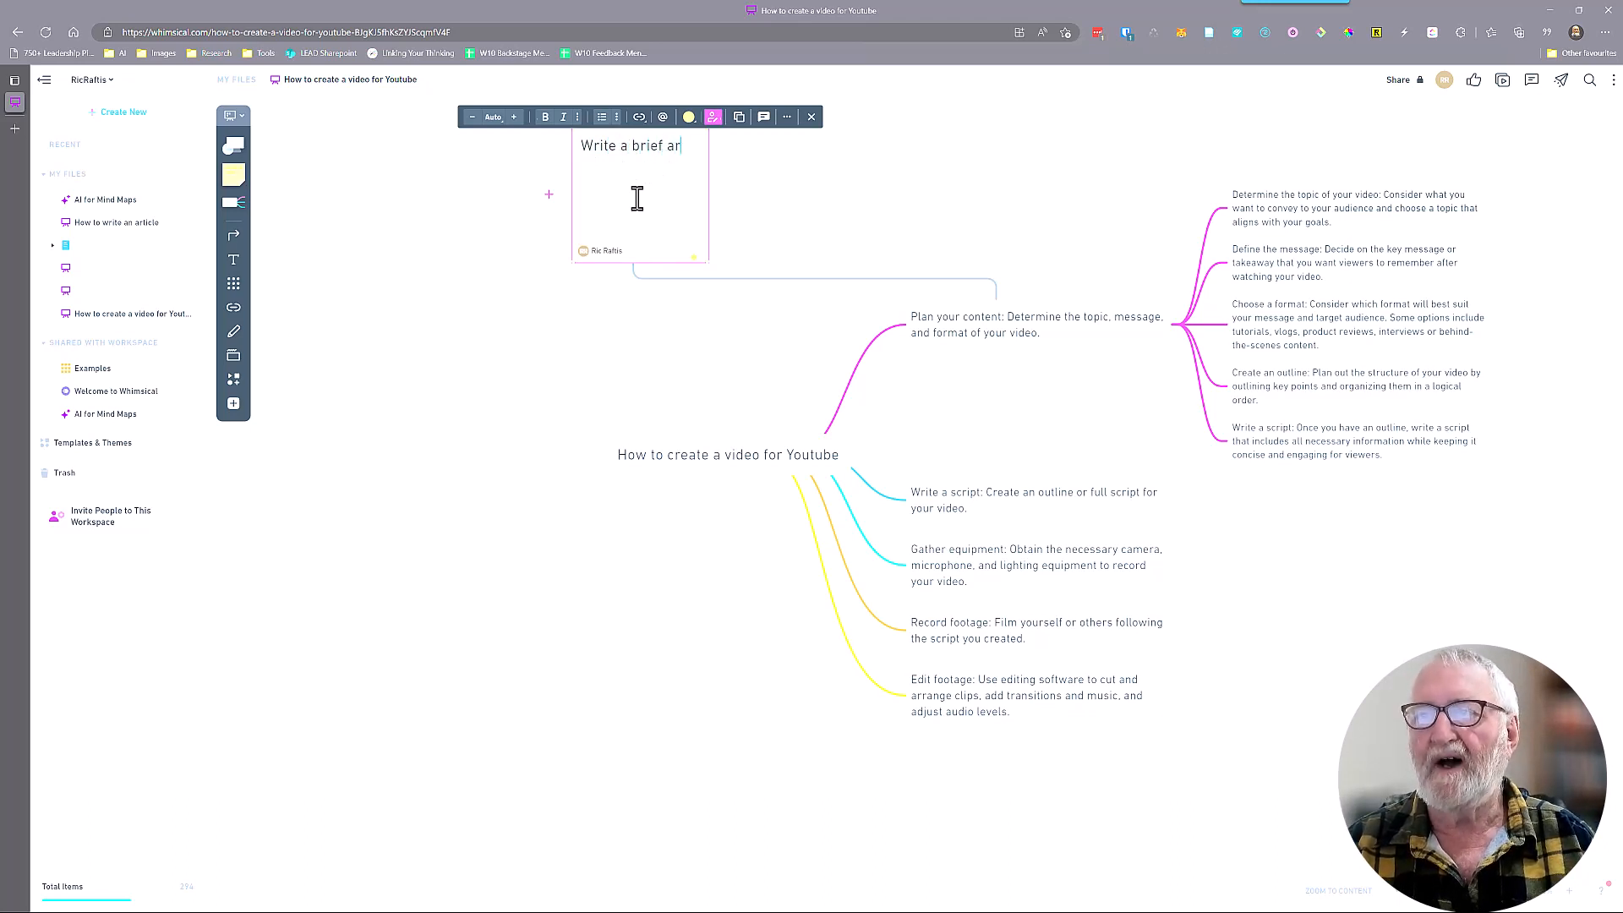
type("ticle on creat")
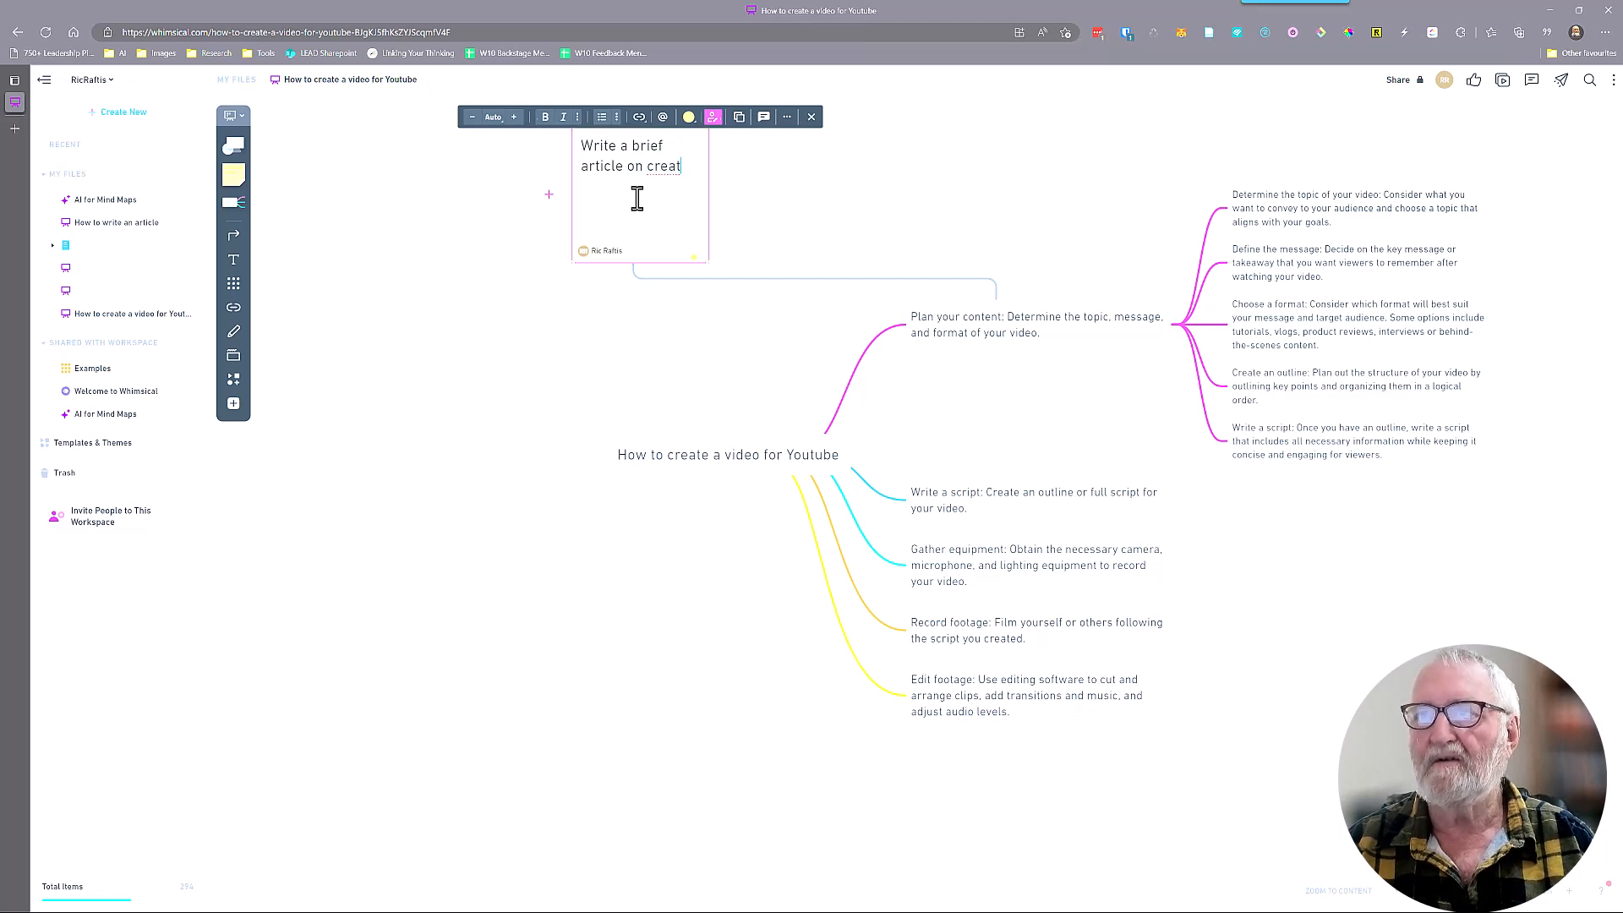
type("ing a video.")
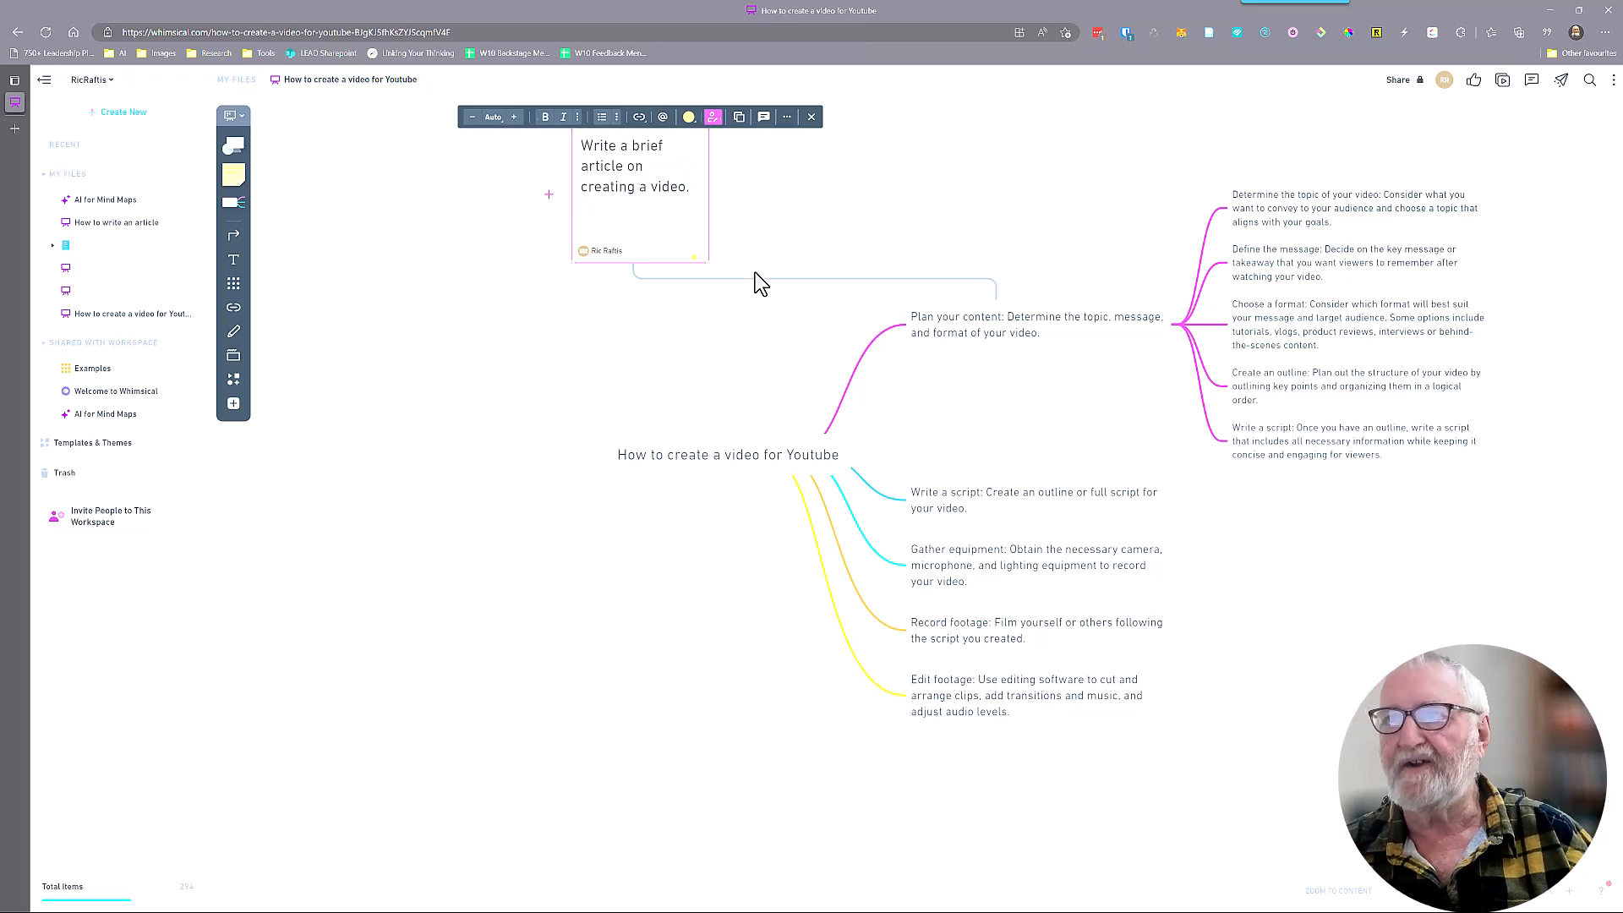
Shrink the "Write a brief article" sticky note slightly so it ends just above the connector's end
left_click_drag(709, 263, 674, 209)
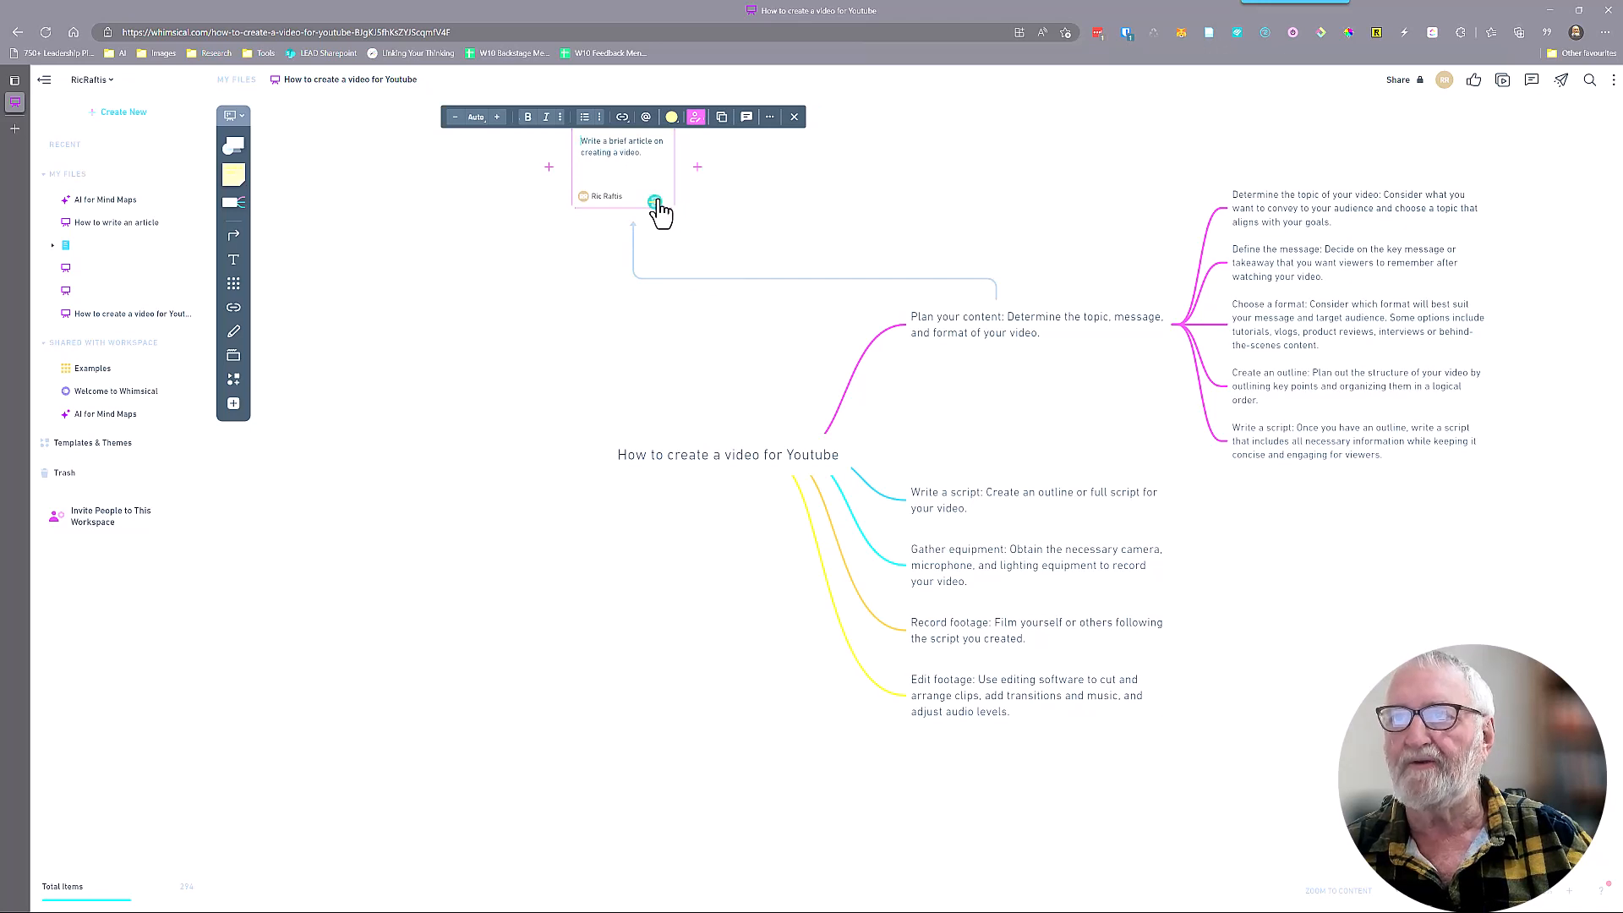
key("ctrl+z")
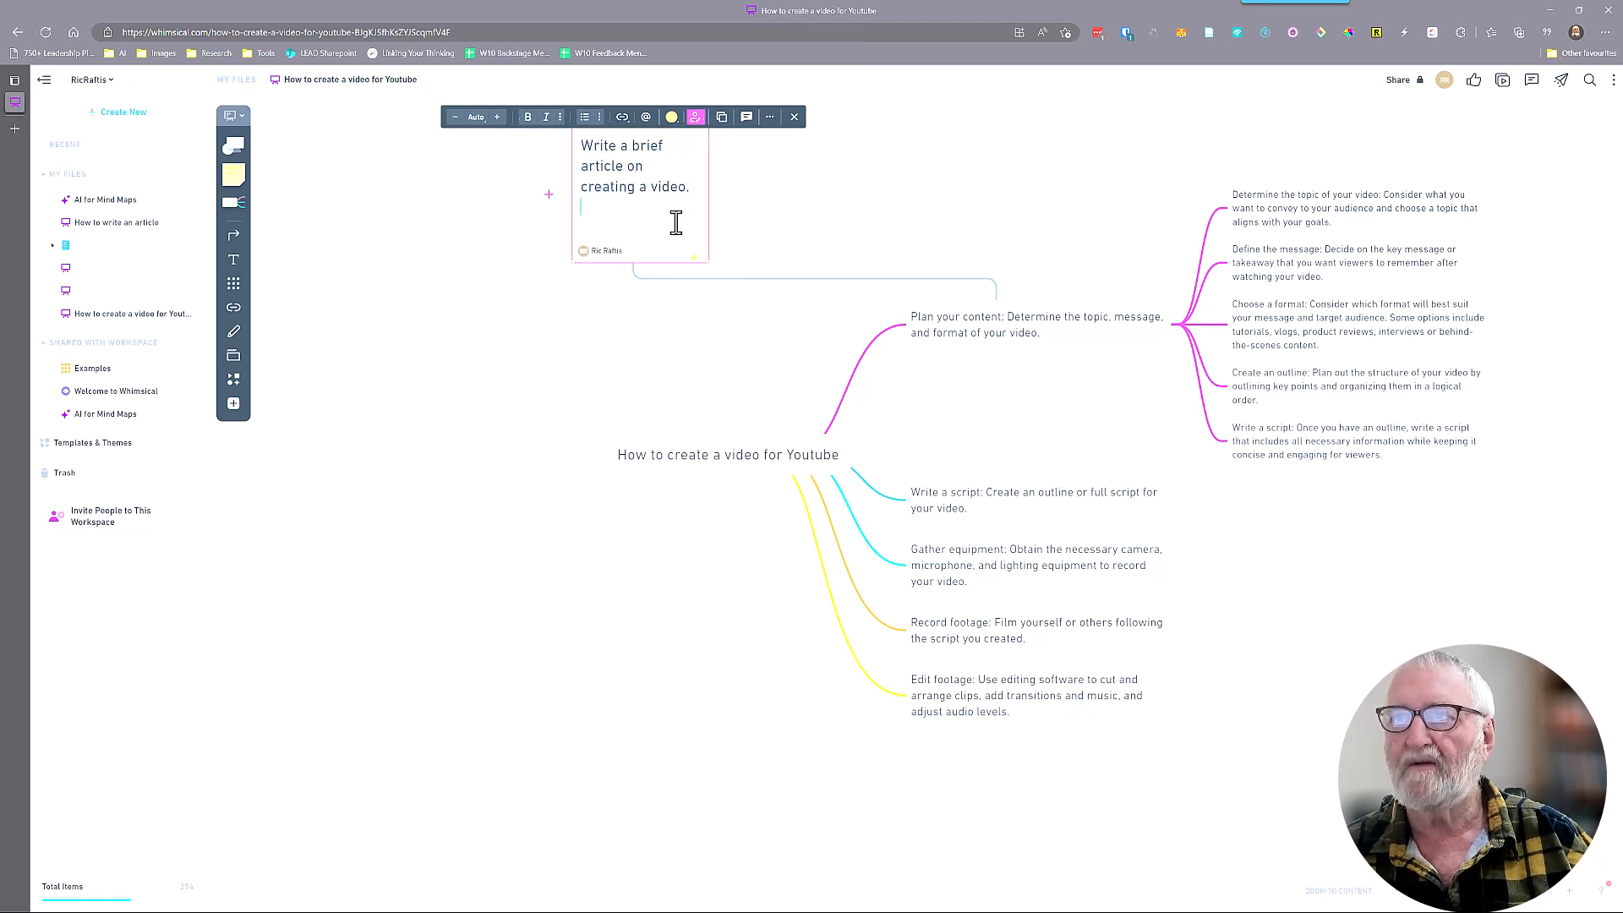
left_click_drag(709, 261, 695, 221)
left_click(778, 204)
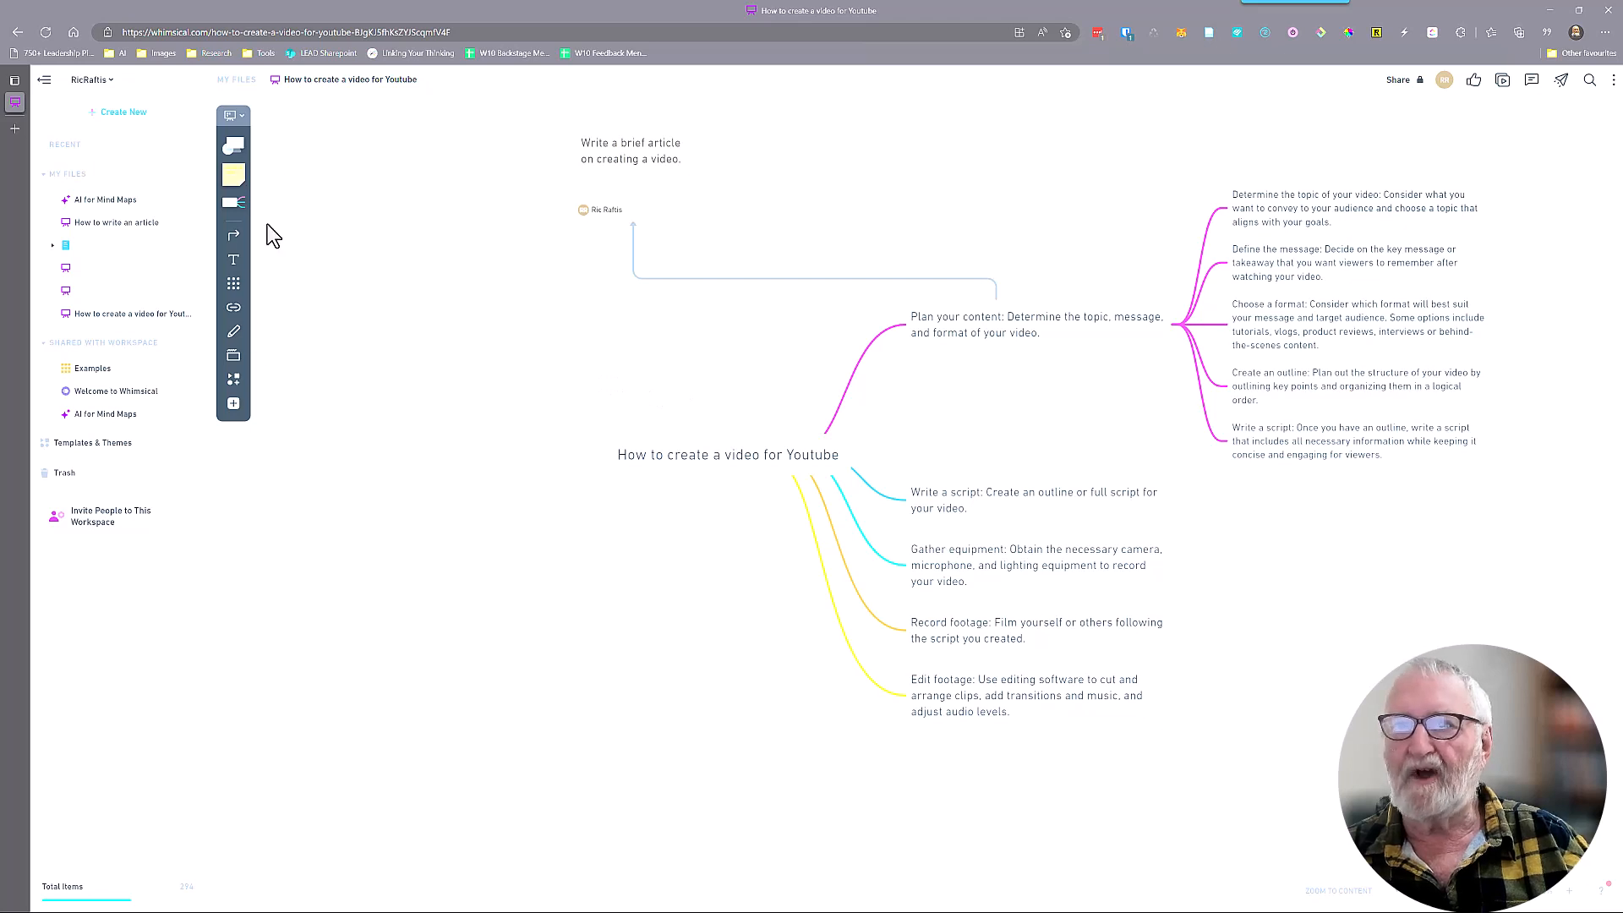
Place a sticky note in the empty area below the "Write a script: Once you have an outline" sub-idea, reading "Create a storyboard to follow for the video."
left_click(234, 174)
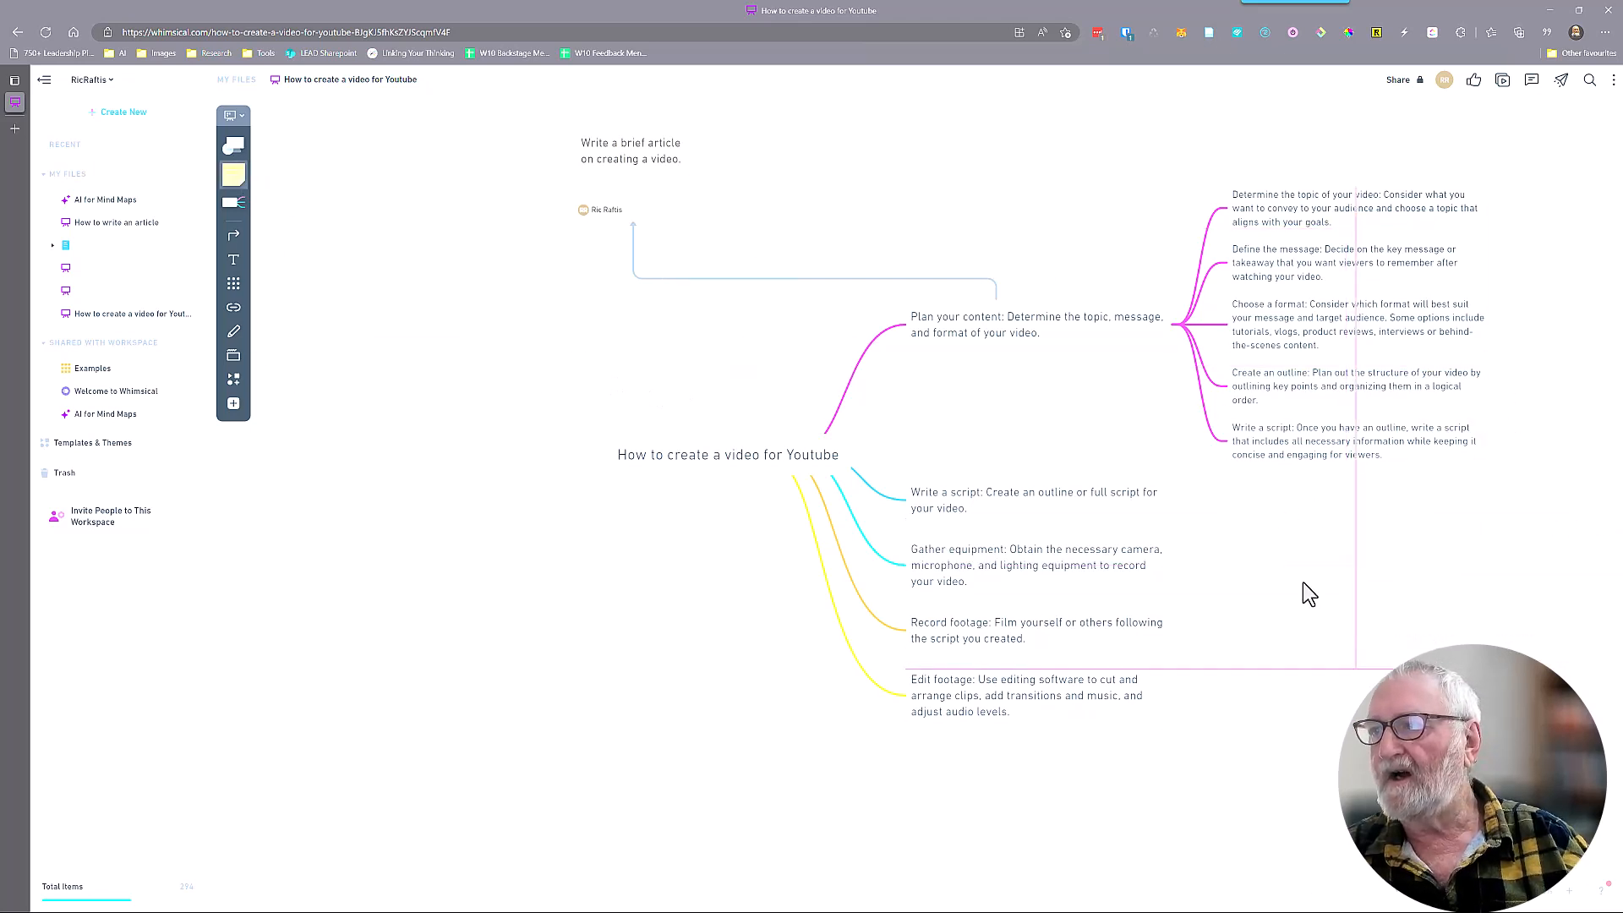
left_click(1295, 555)
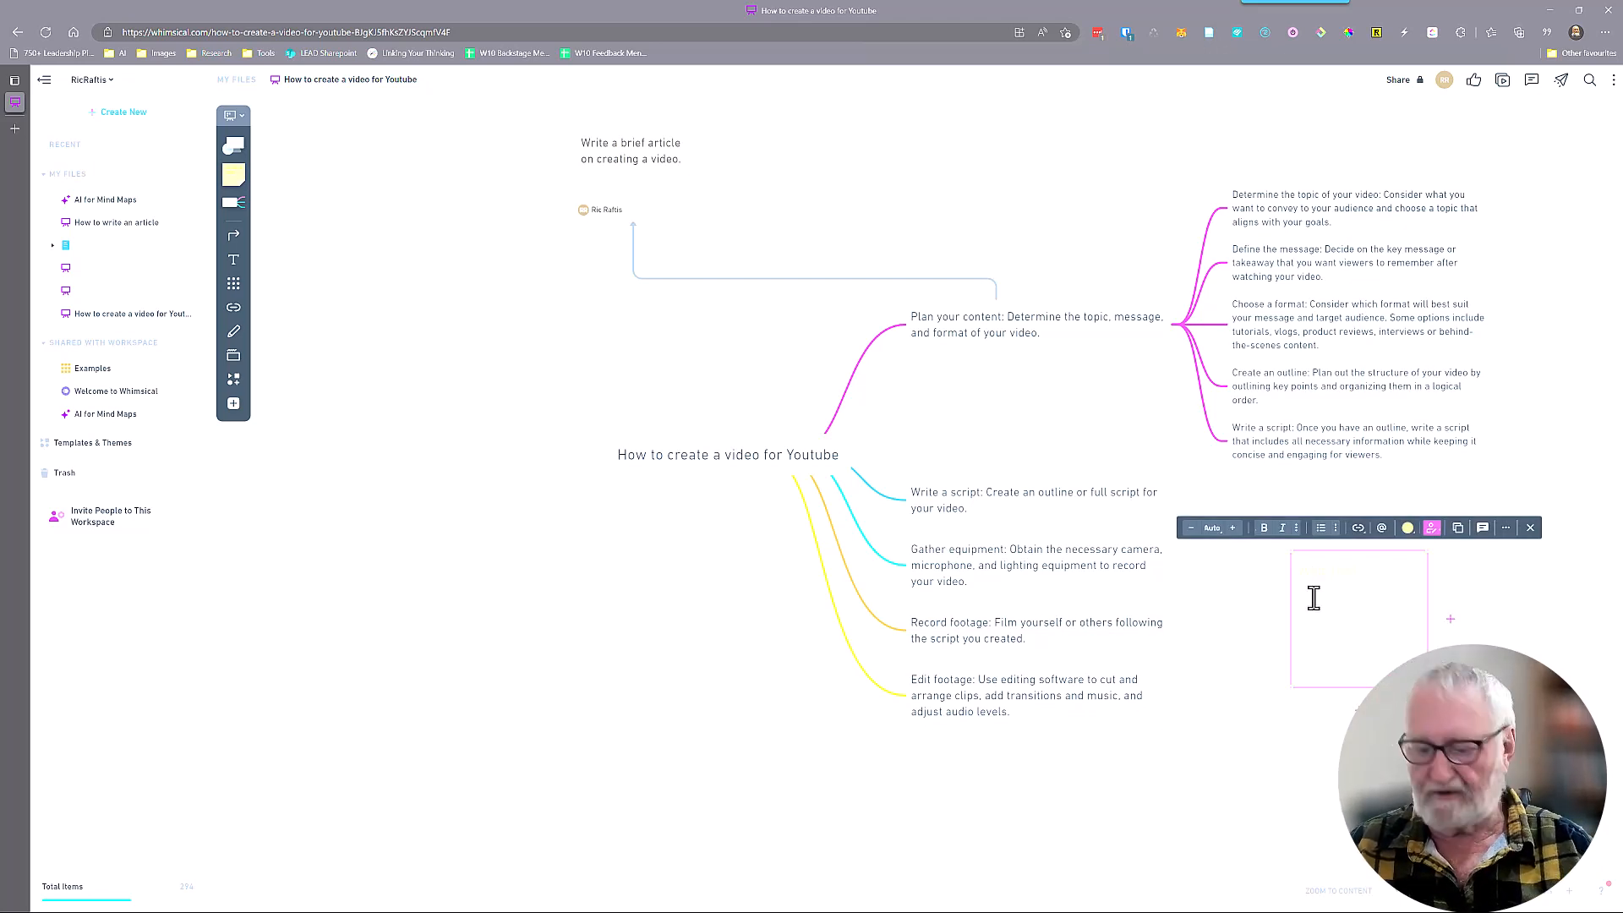
type("Cre")
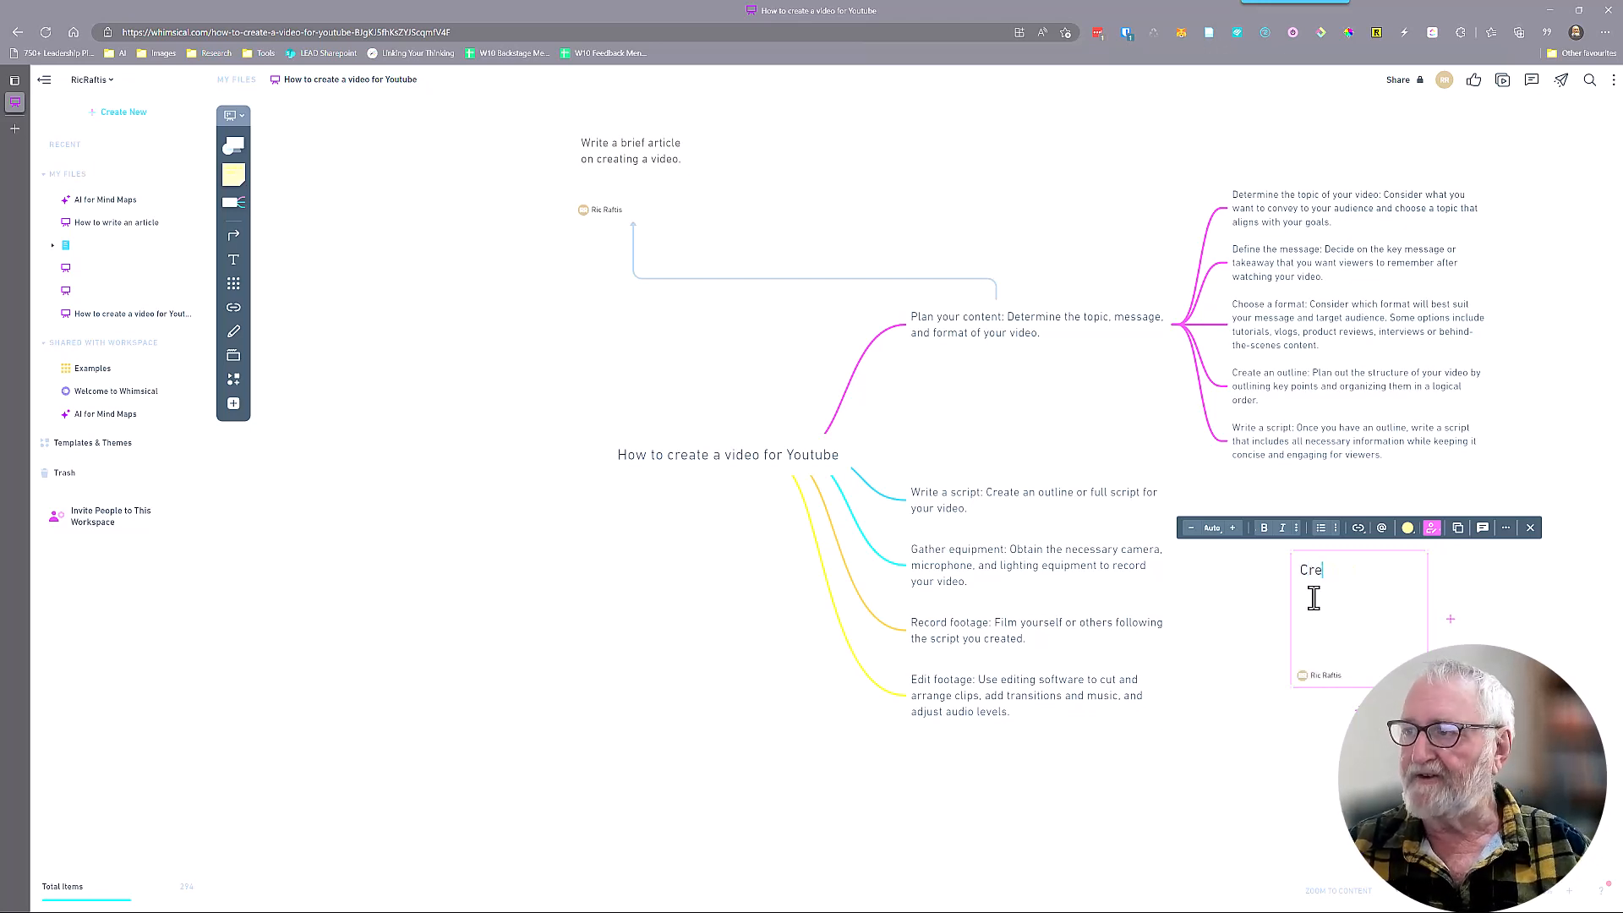
type("ate a storyboard to follow for the video.")
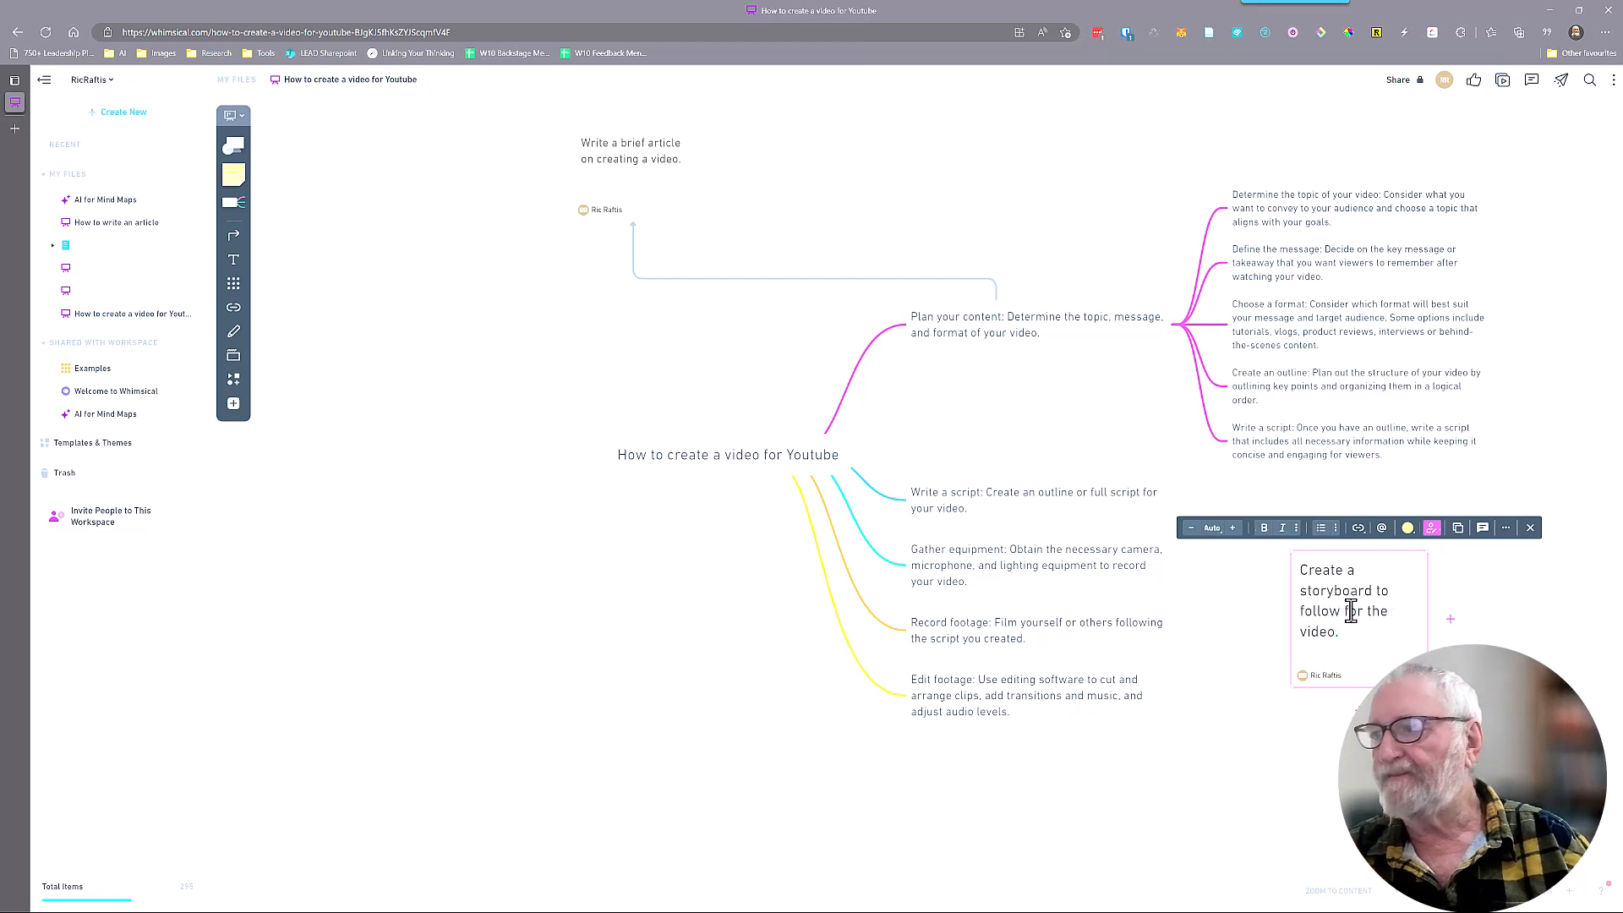
key("Return")
Shrink the storyboard sticky note's height and draw an elbow connector to its top edge from the "Write a script: Once you have an outline" sub-idea
left_click_drag(1408, 652, 1411, 633)
left_click(1374, 661)
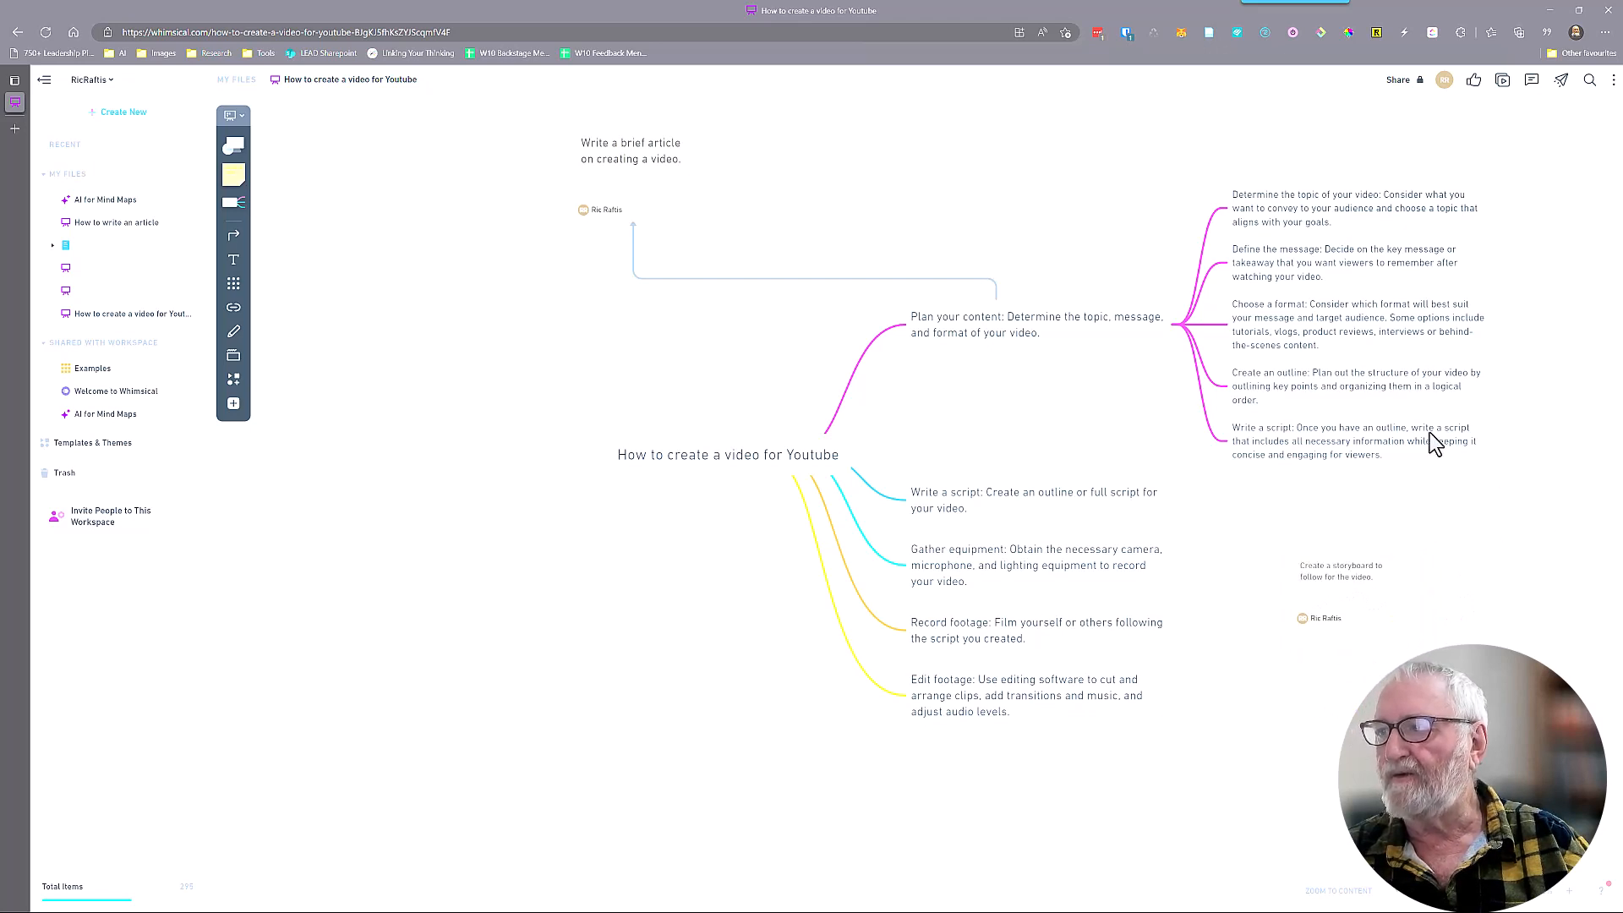
left_click(233, 234)
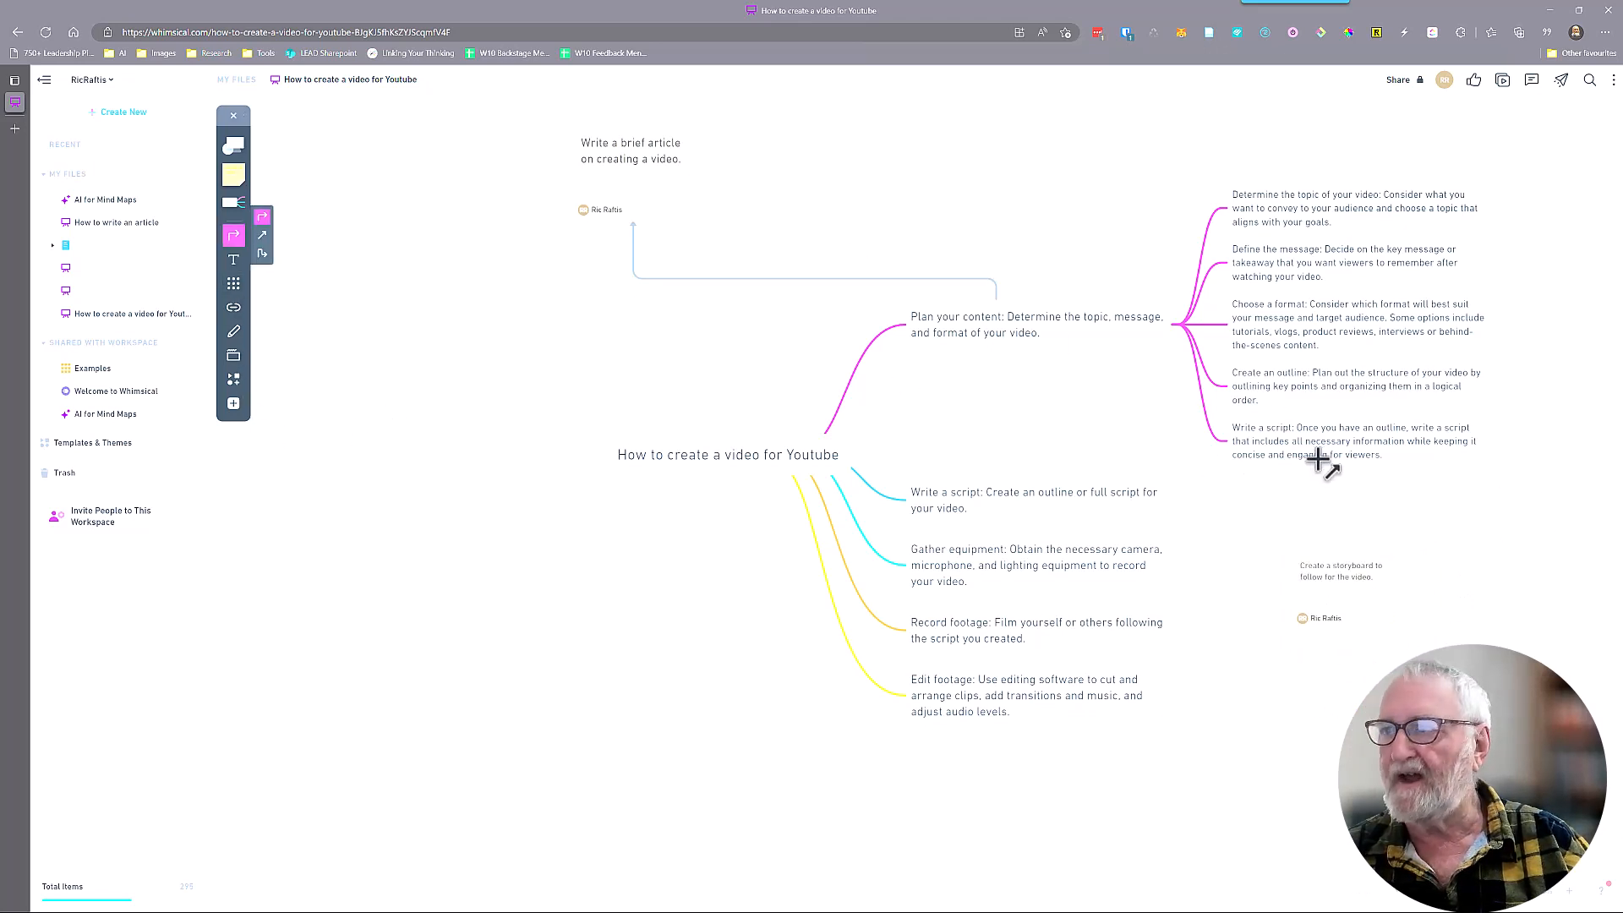
mouse_move(1217, 442)
left_mouse_down()
mouse_move(1246, 536)
mouse_move(1337, 530)
mouse_move(1349, 550)
left_mouse_up()
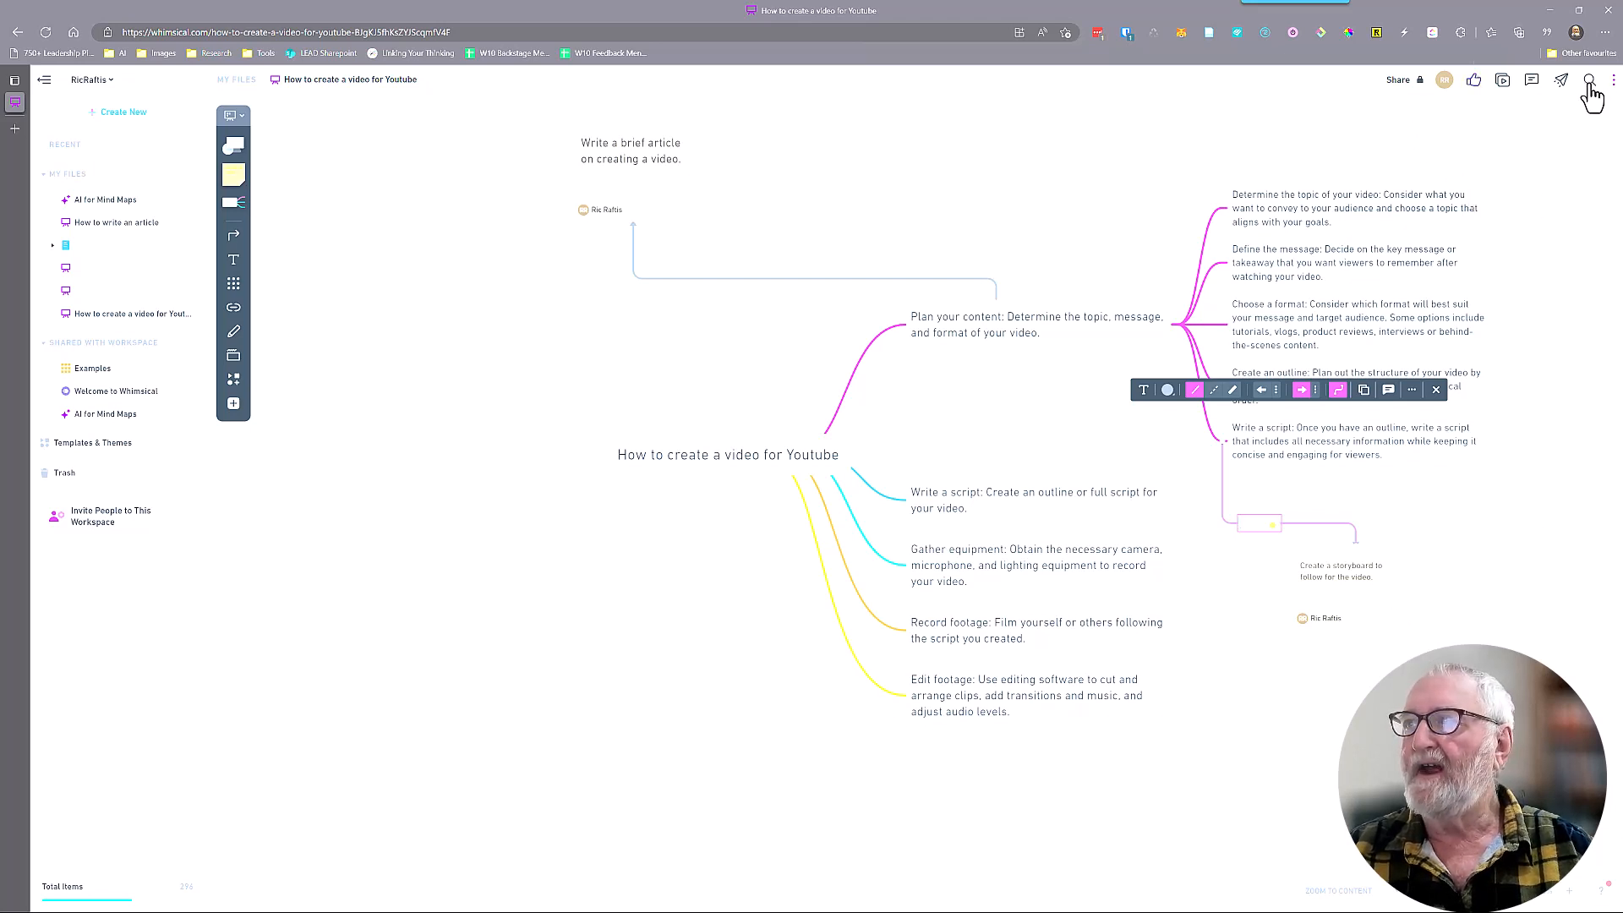
Open the board's export settings and deselect the new connector
left_click(1561, 81)
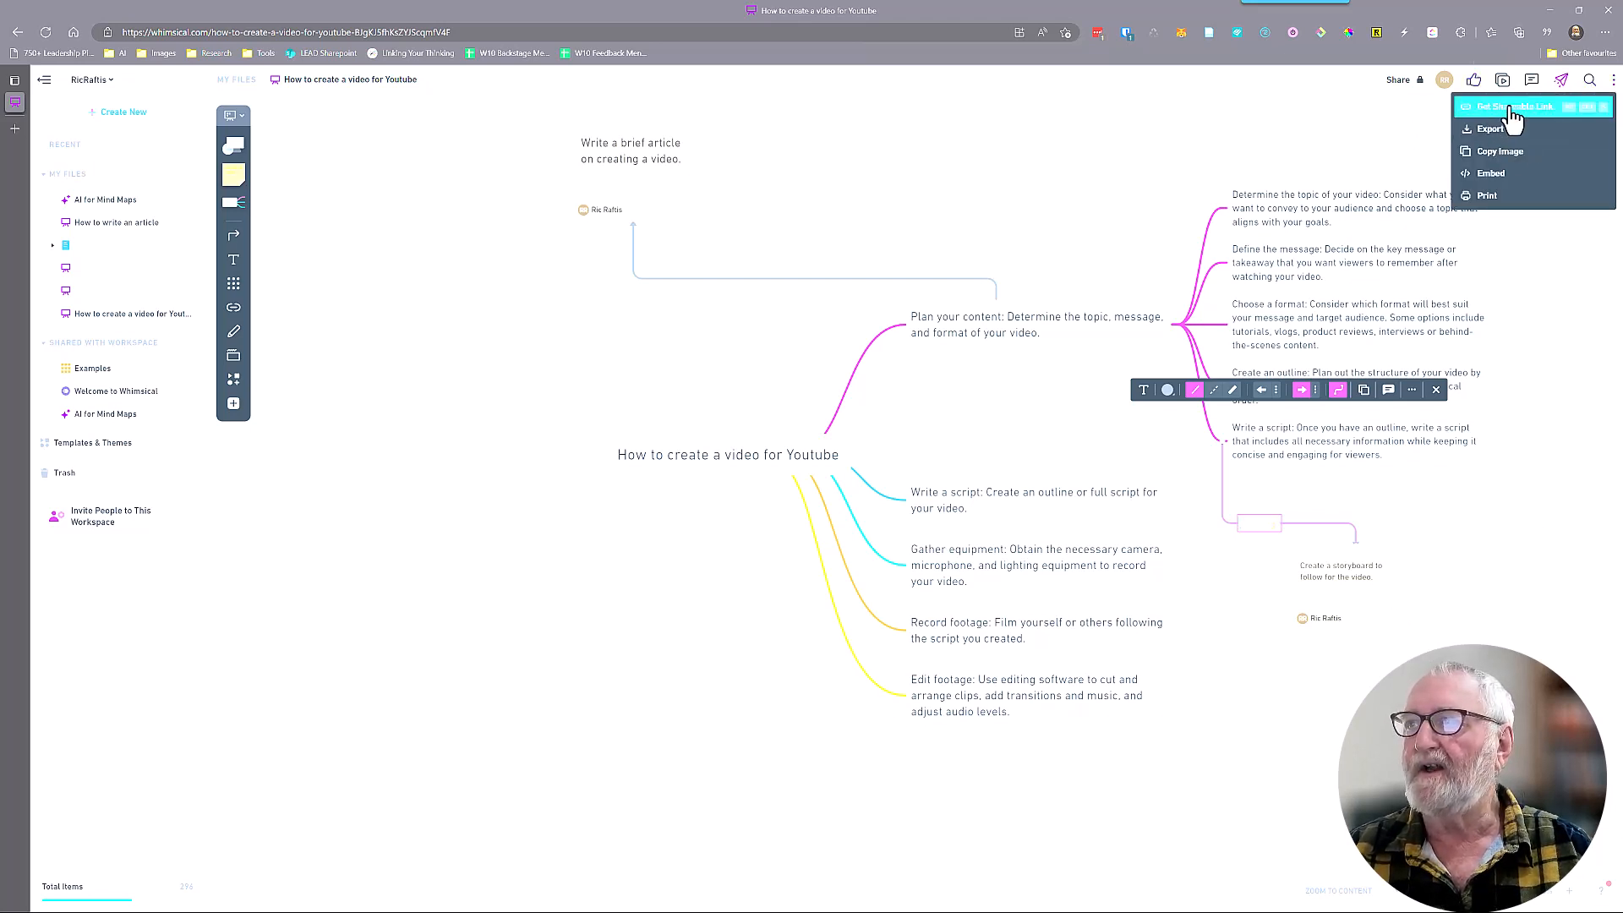
left_click(1492, 131)
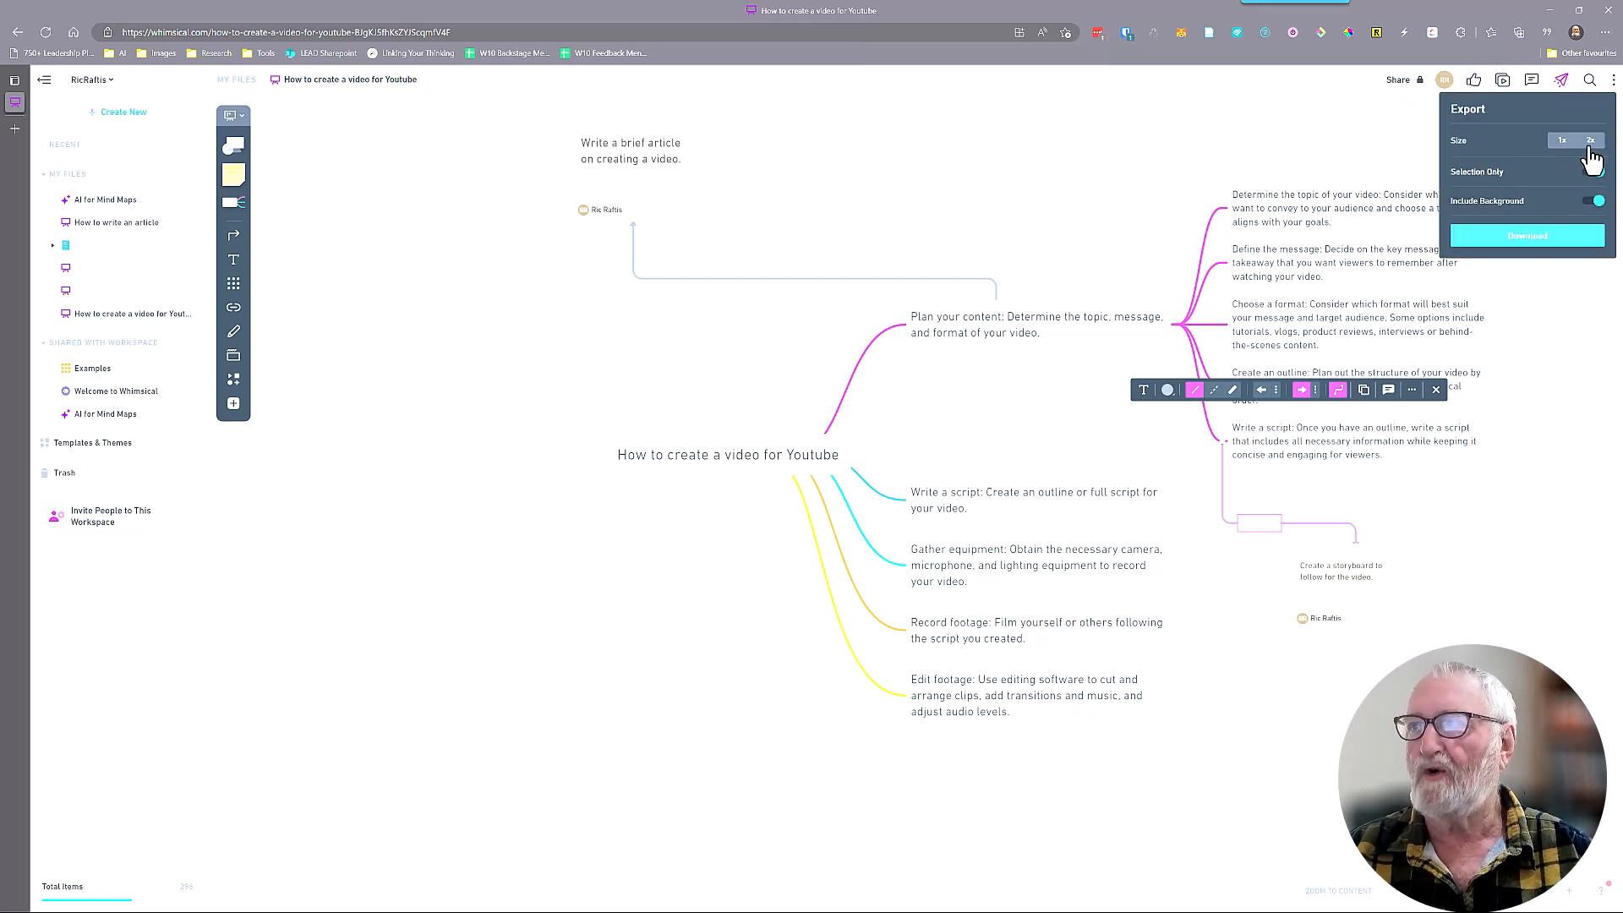
left_click(1563, 434)
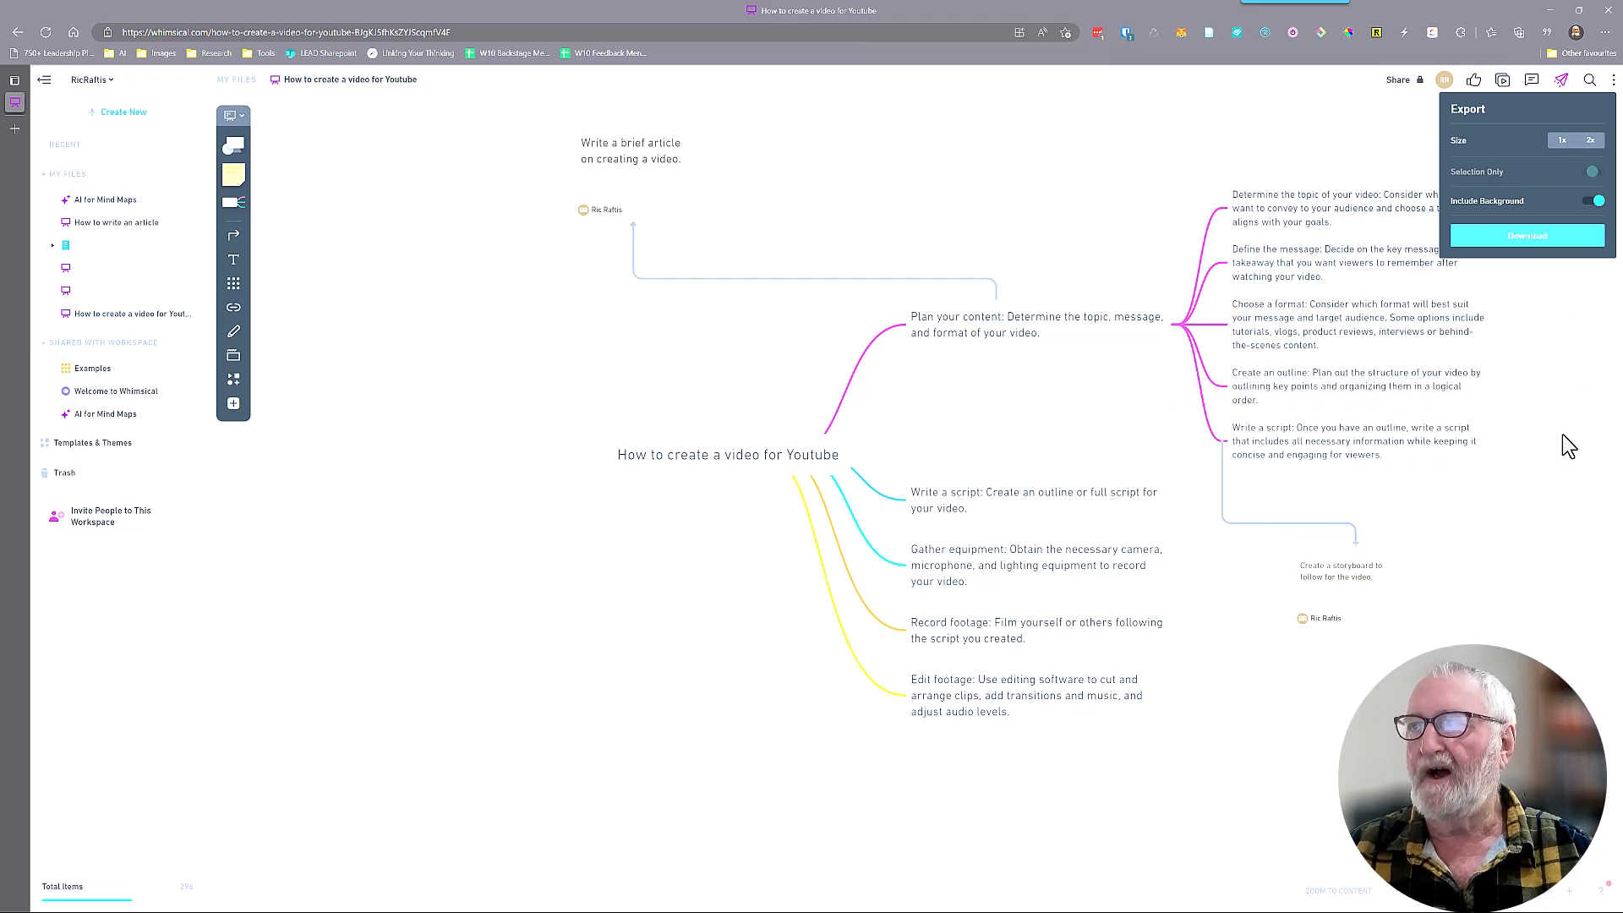